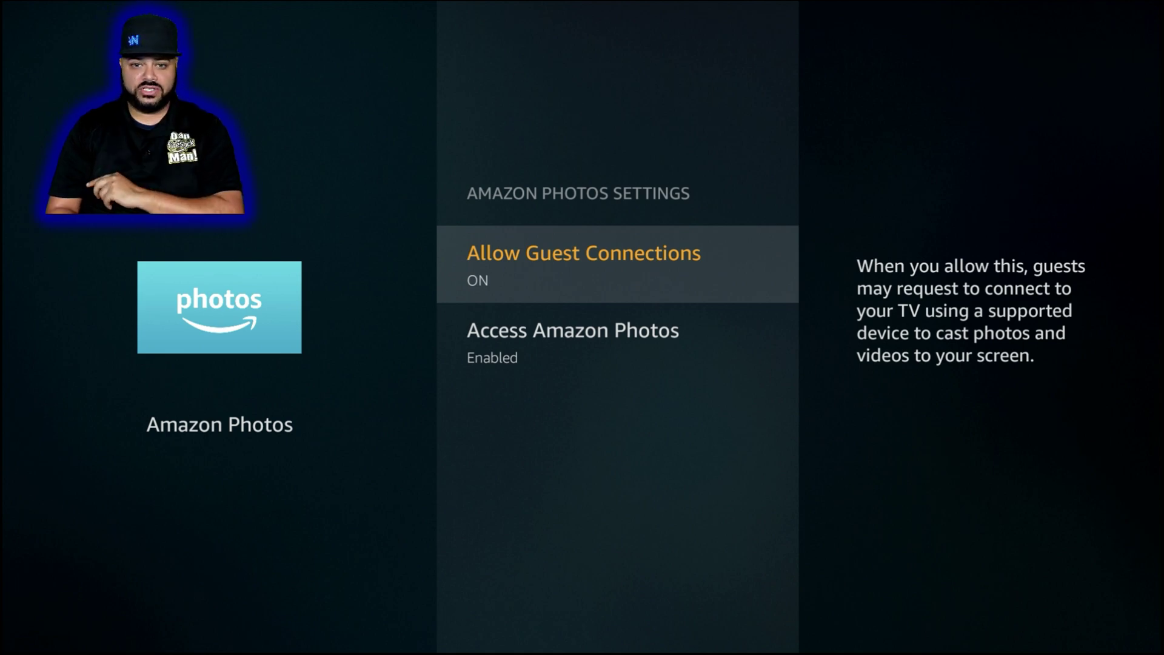
# Toggle Allow Guest Connections on the Amazon Photos settings page.
pyautogui.press('Return')
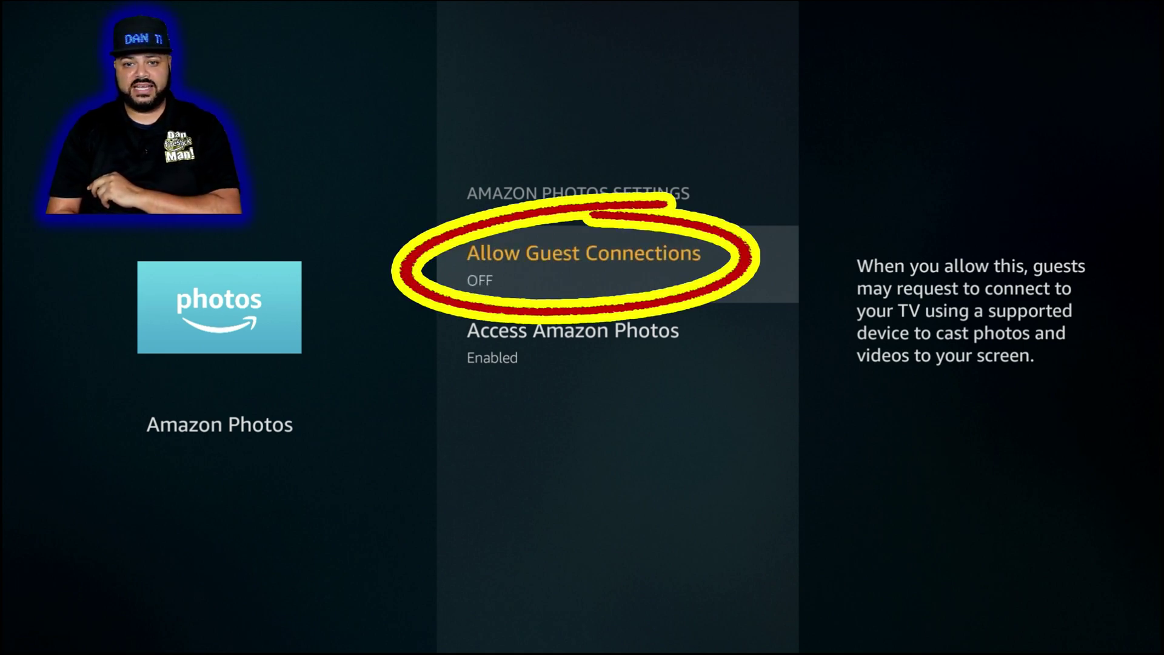
# Disable Access Amazon Photos, confirm the prompt and back out.
pyautogui.press('Down')
pyautogui.press('Return')
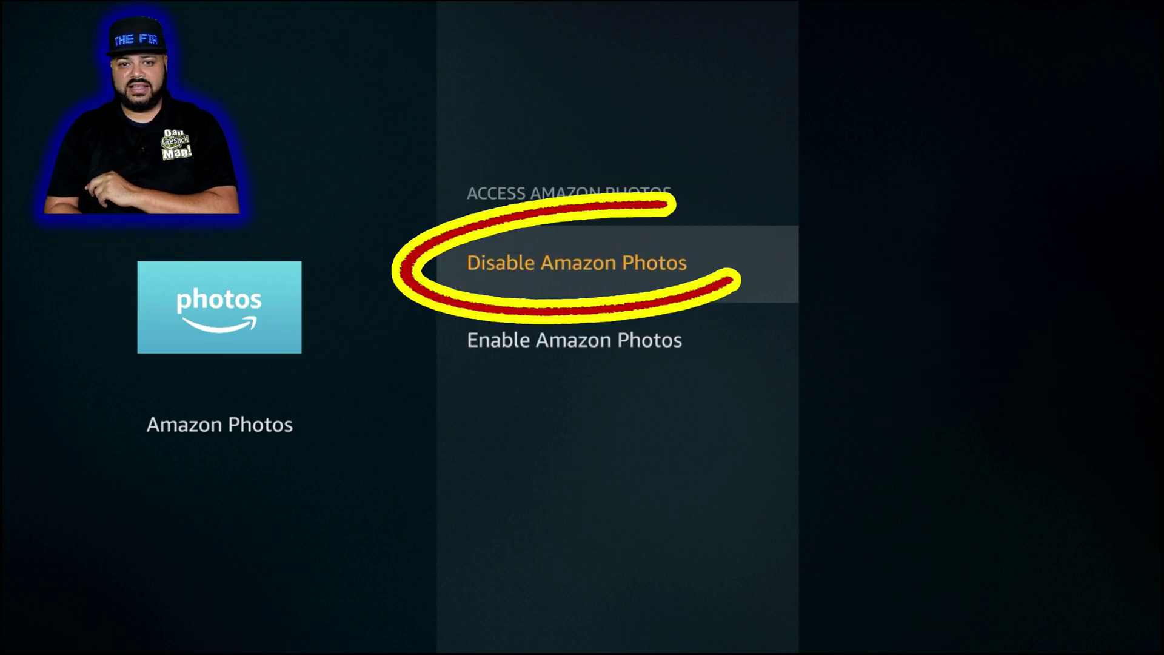
pyautogui.press('Return')
pyautogui.press('Escape')
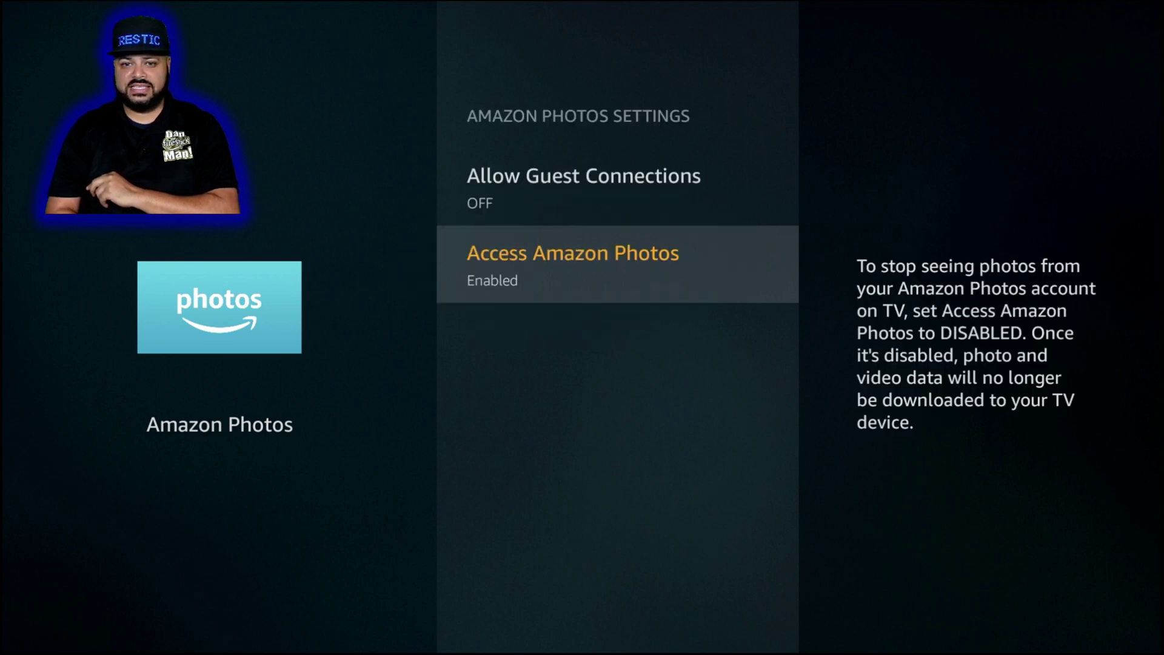
pyautogui.press('Escape')
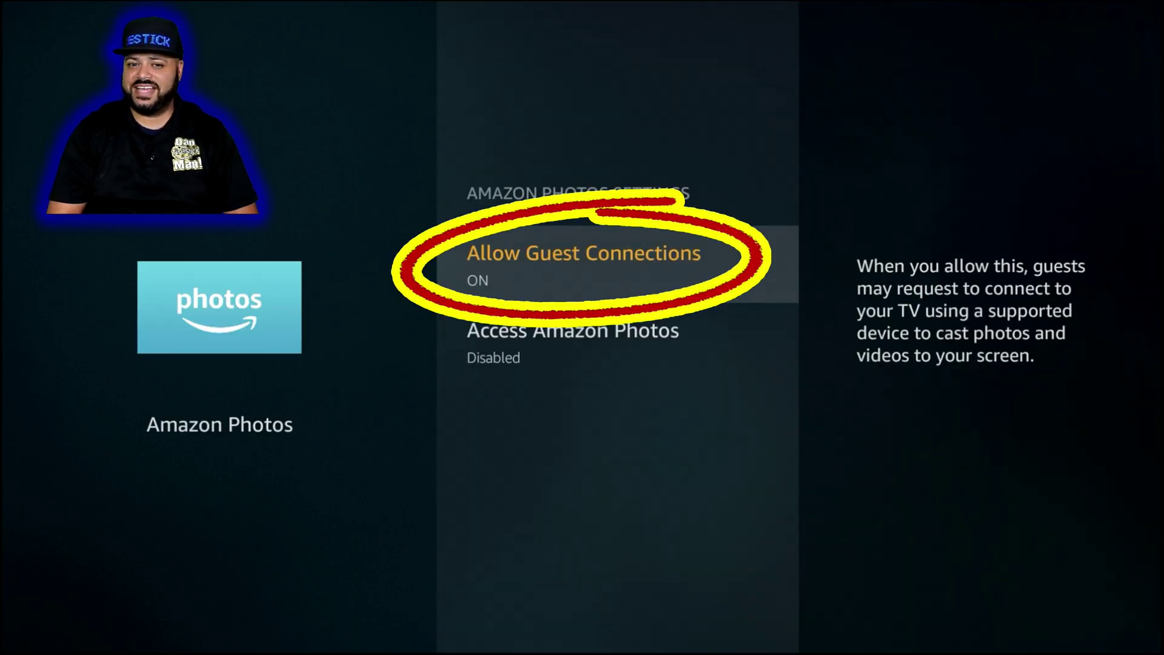
# Re-enable Access Amazon Photos by choosing Enable Amazon Photos.
pyautogui.press('Down')
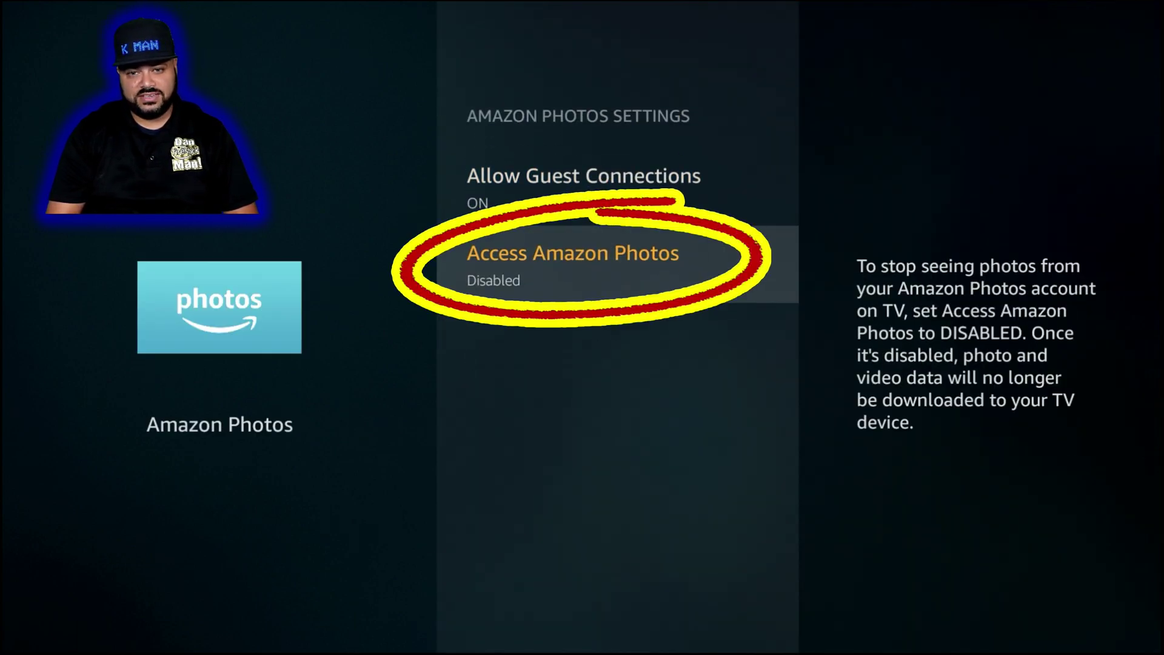
pyautogui.press('Up')
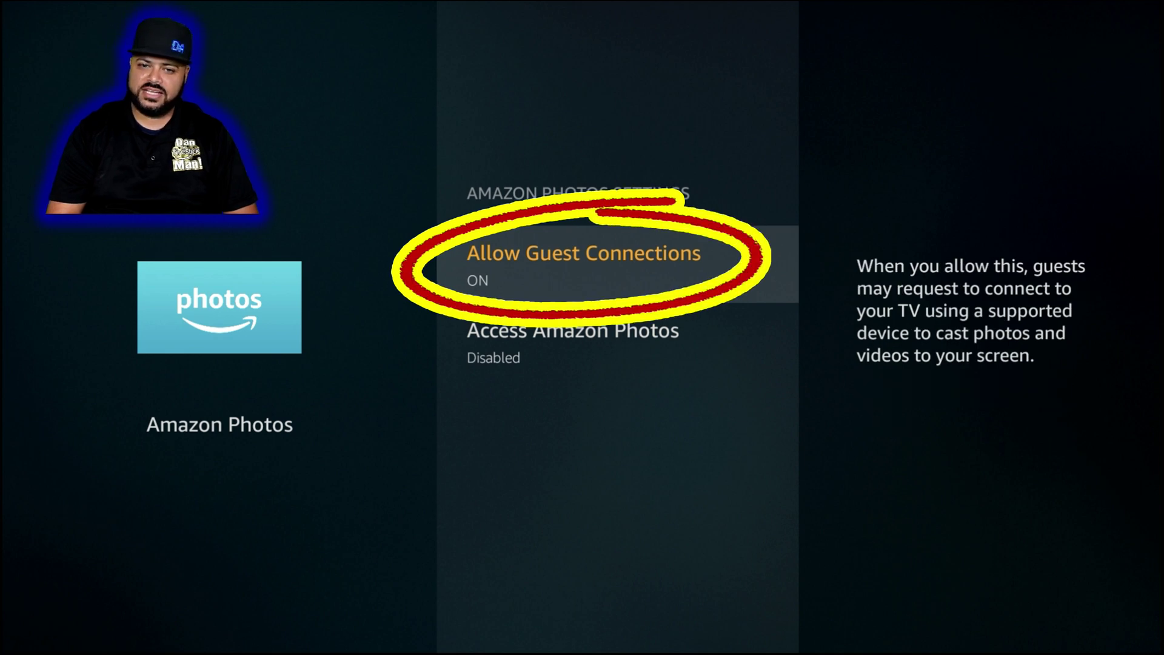
pyautogui.press('Down')
pyautogui.press('Return')
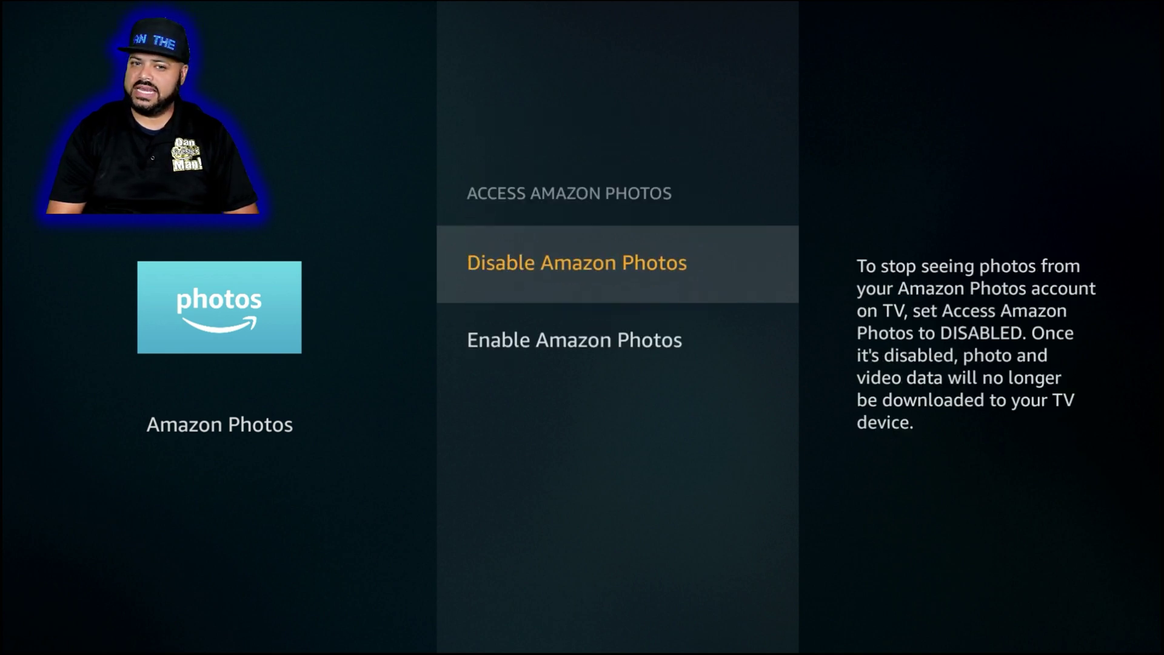
pyautogui.press('Down')
pyautogui.press('Return')
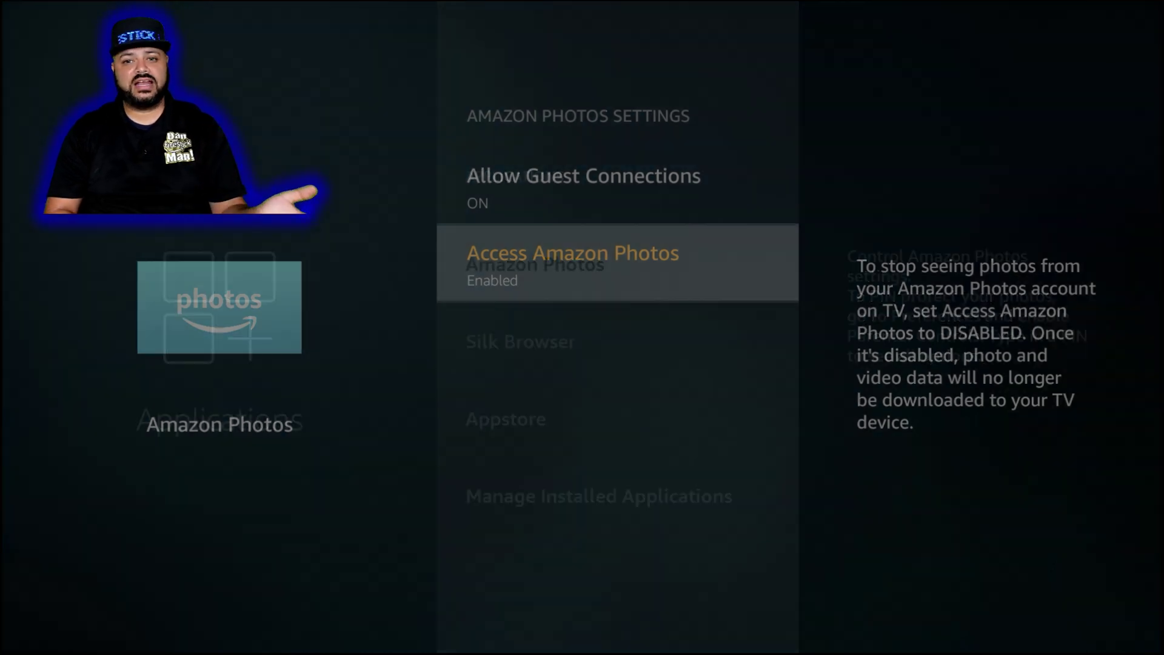
pyautogui.press('Escape')
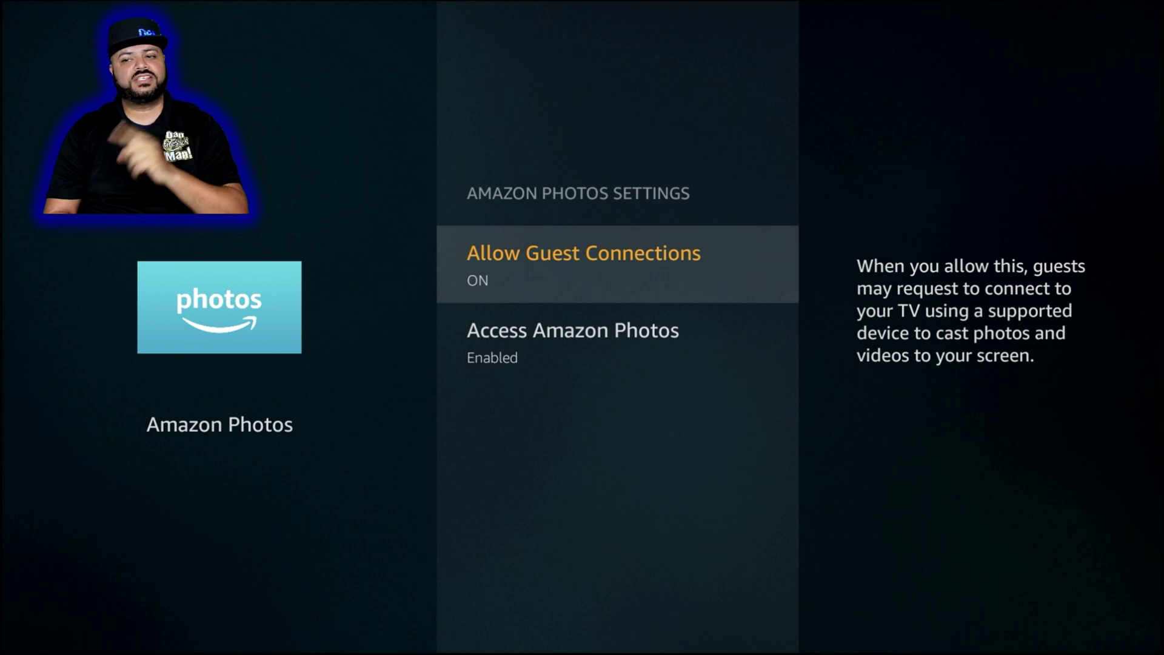
# Set Access Amazon Photos back to Disabled, confirm, and return to Applications.
pyautogui.press('Down')
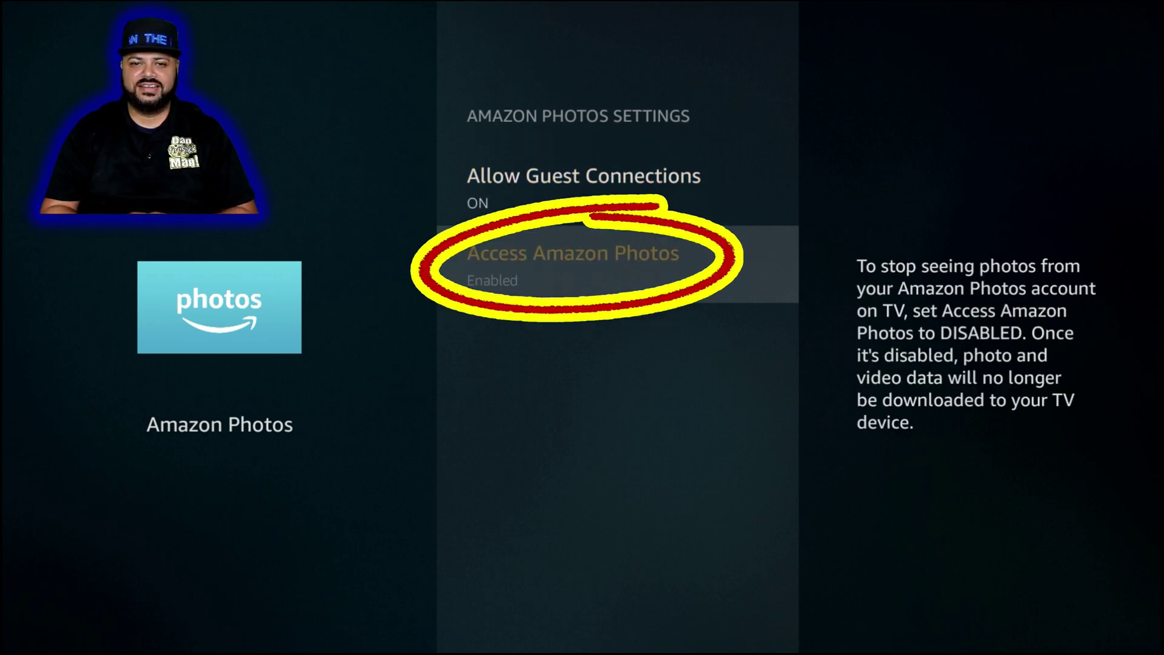
pyautogui.press('Return')
pyautogui.press('Return')
pyautogui.press('Escape')
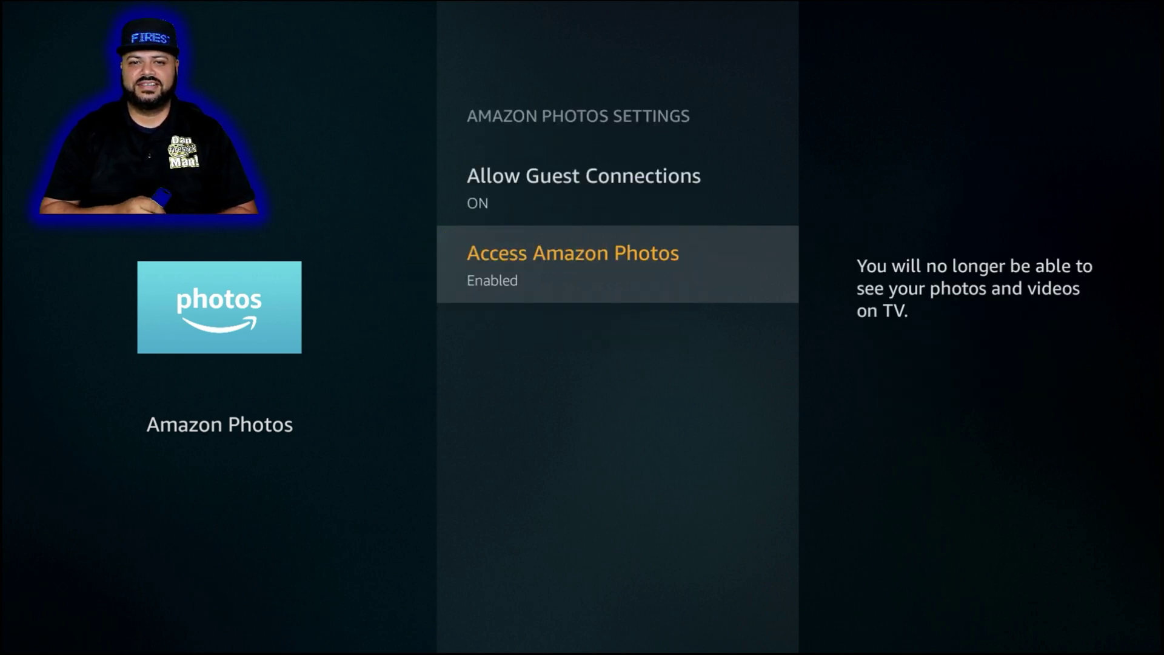
pyautogui.press('Escape')
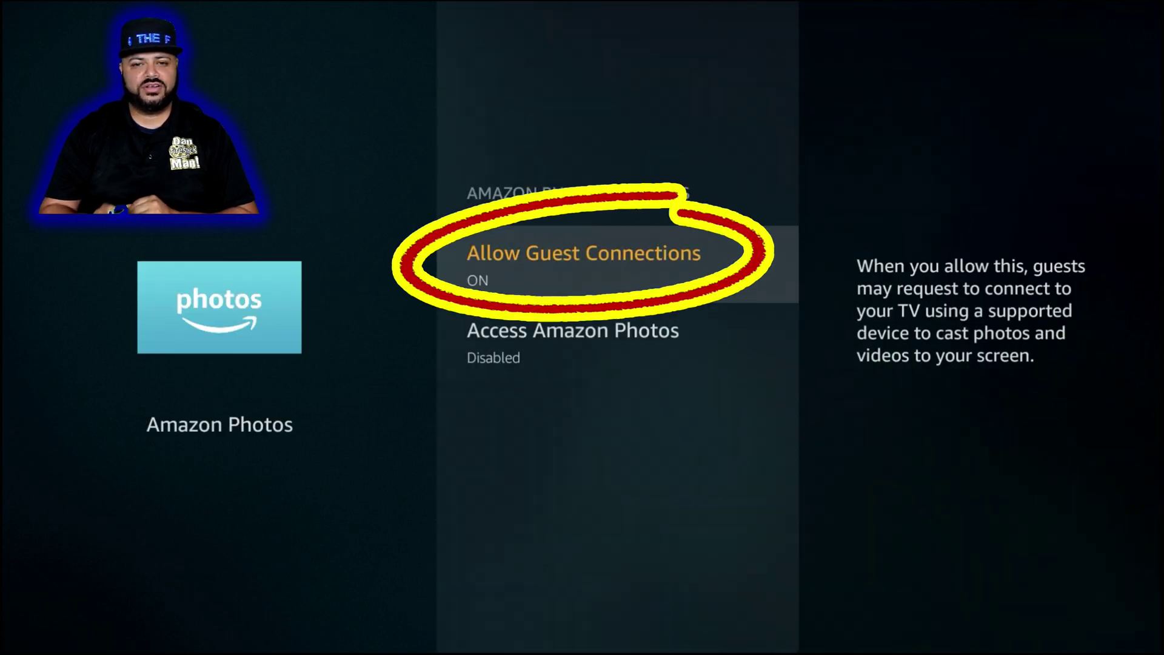
# Switch Allow Guest Connections OFF, then reopen the Amazon Photos settings.
pyautogui.press('Return')
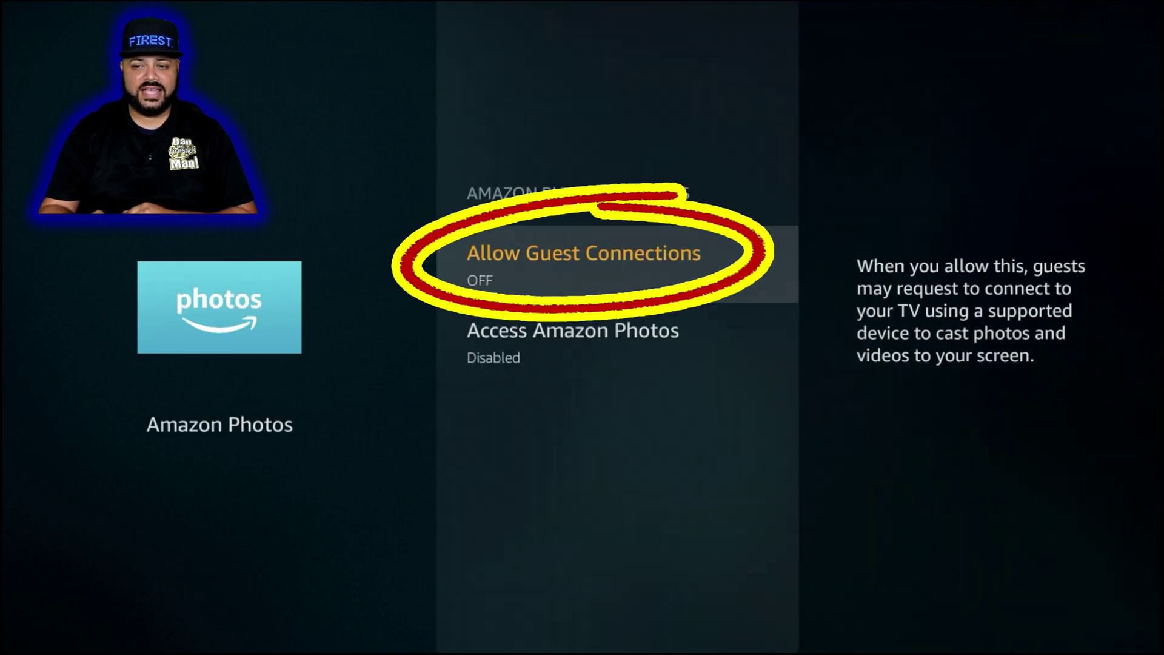
pyautogui.press('Escape')
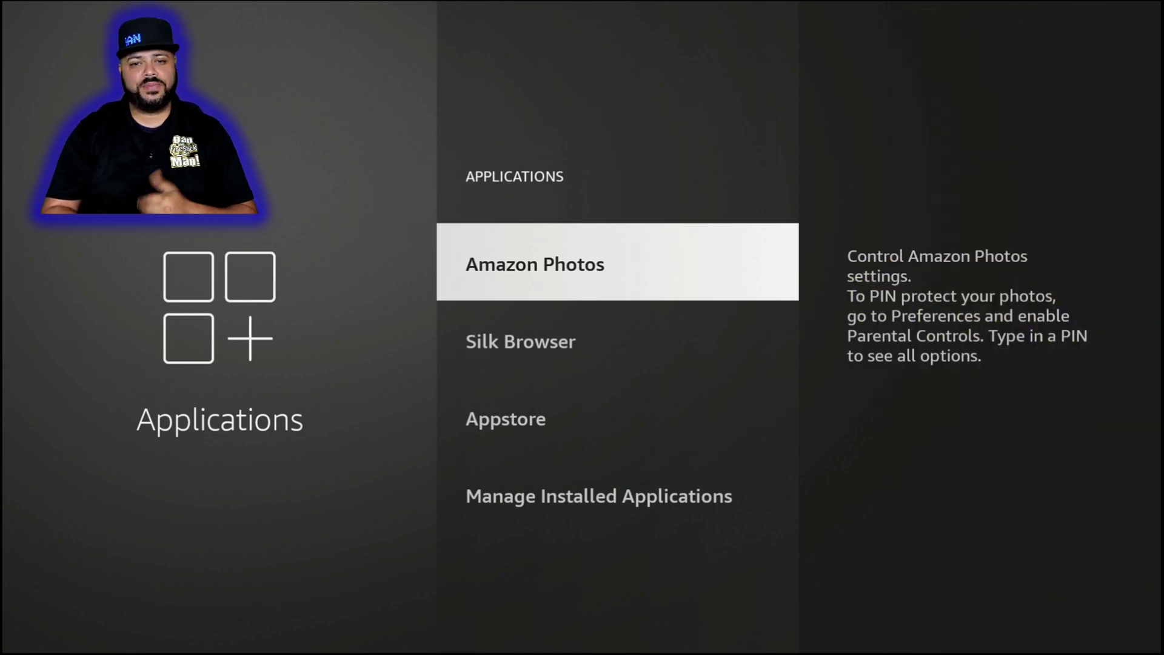
pyautogui.press('Return')
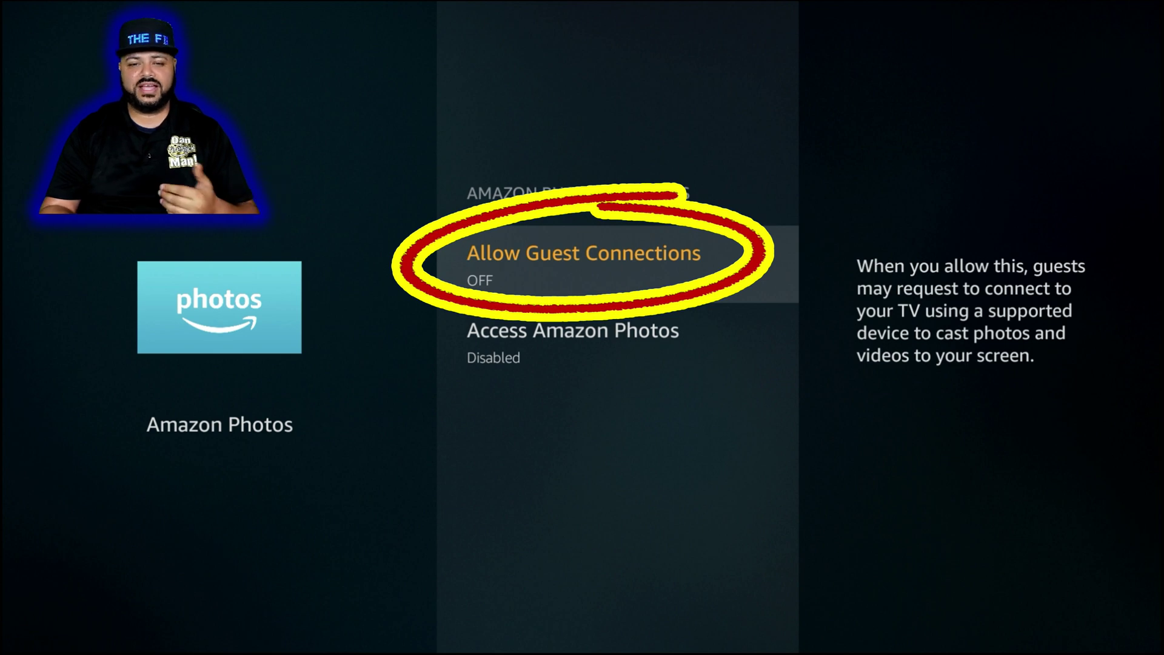
# Back out to the Applications list showing Amazon Photos, Silk Browser and Appstore.
pyautogui.press('Escape')
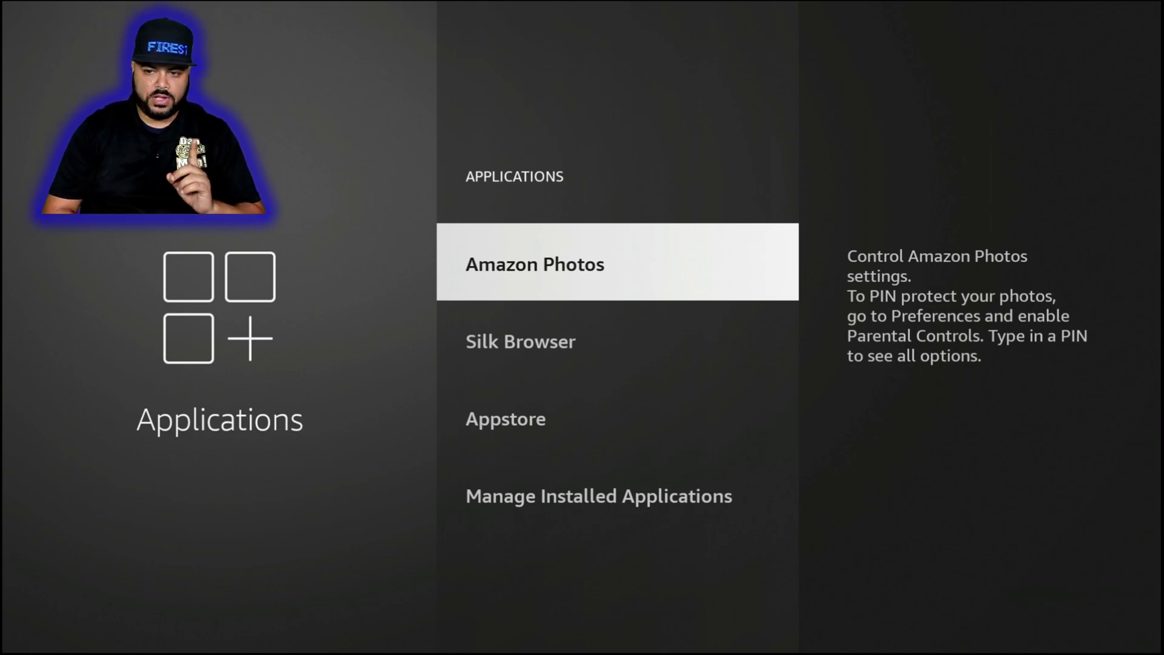
# In Preferences > Privacy Settings, turn off Device Usage Data and Collect App Usage Data.
pyautogui.press('Escape')
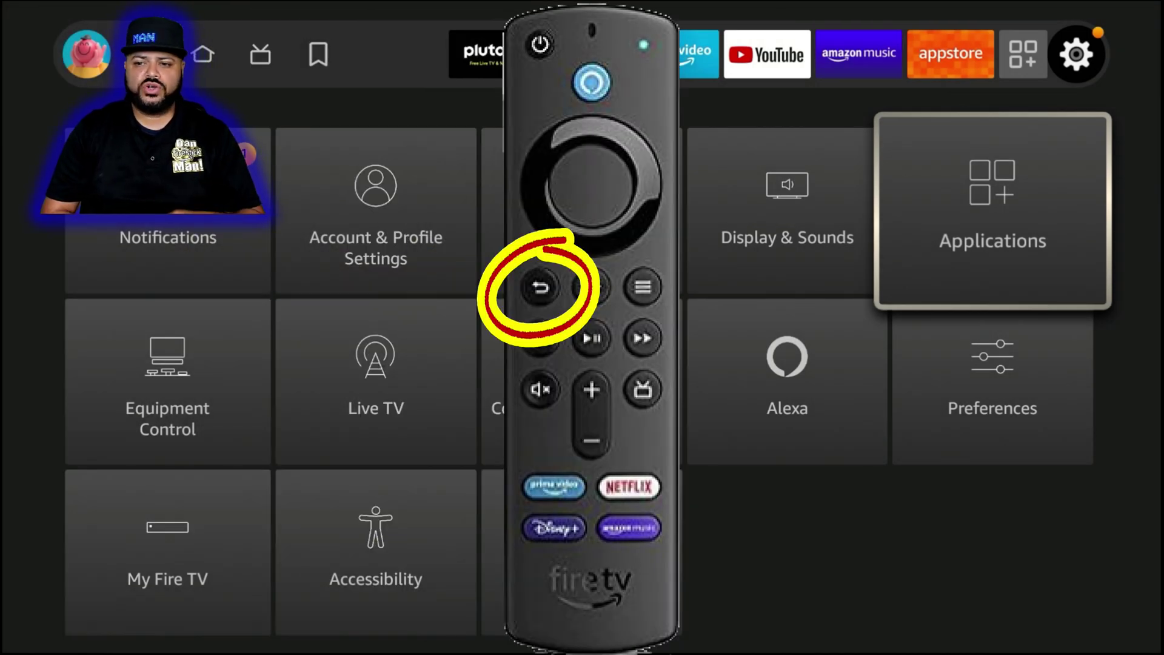
pyautogui.press('Down')
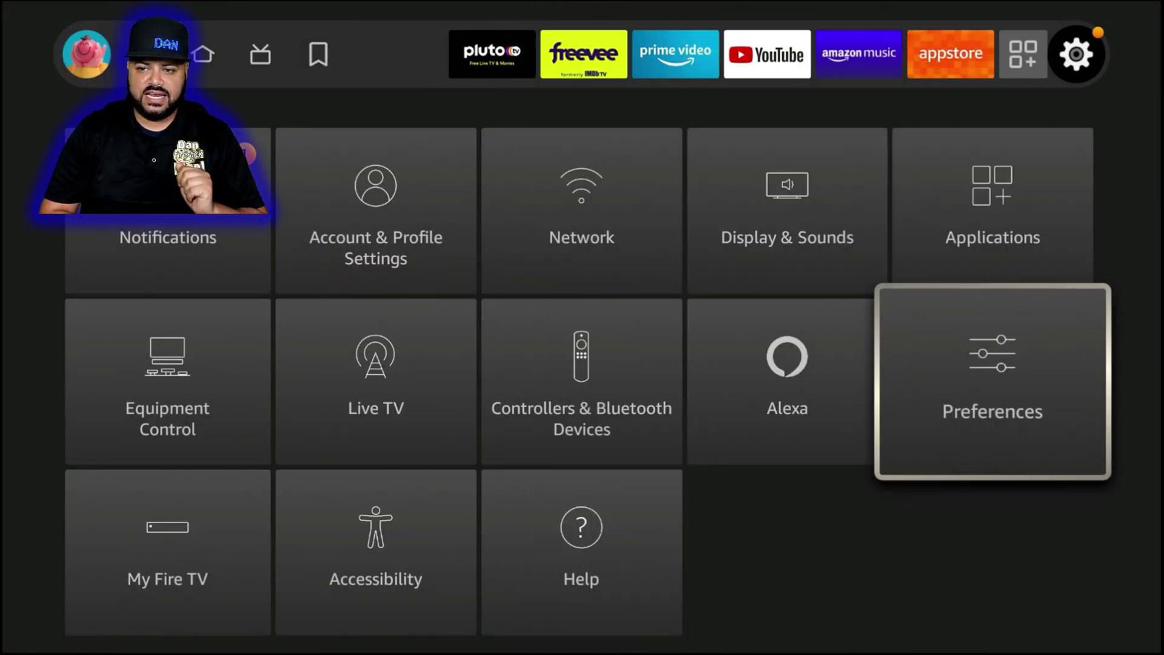
pyautogui.press('Return')
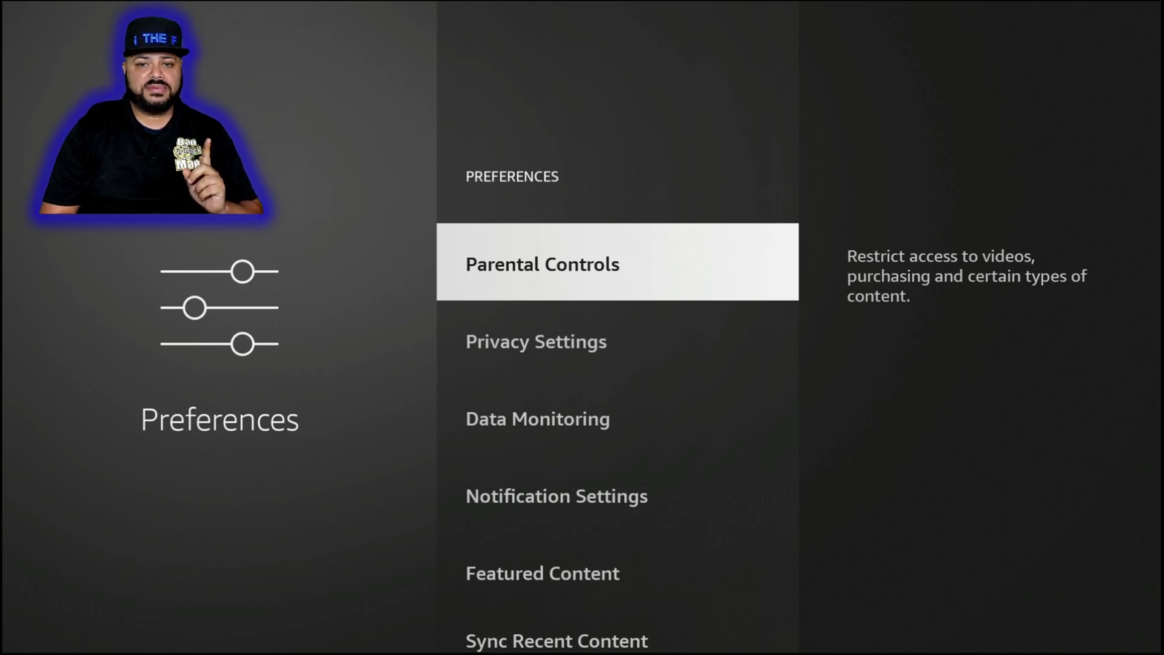
pyautogui.press('Down')
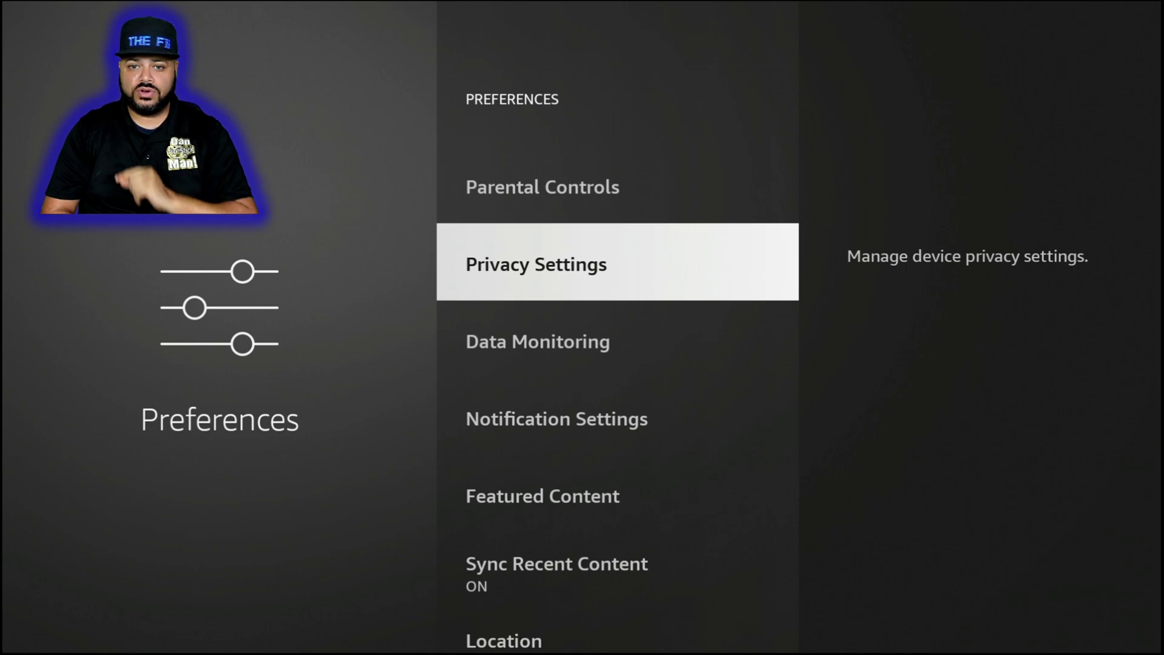
pyautogui.press('Return')
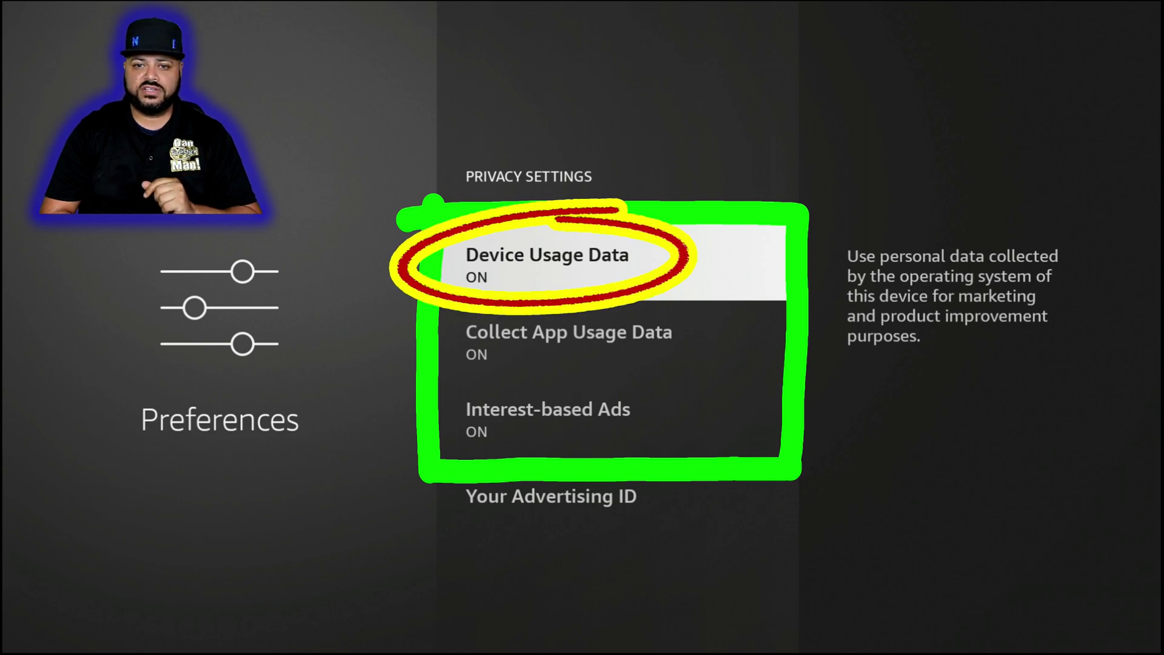
pyautogui.press('Return')
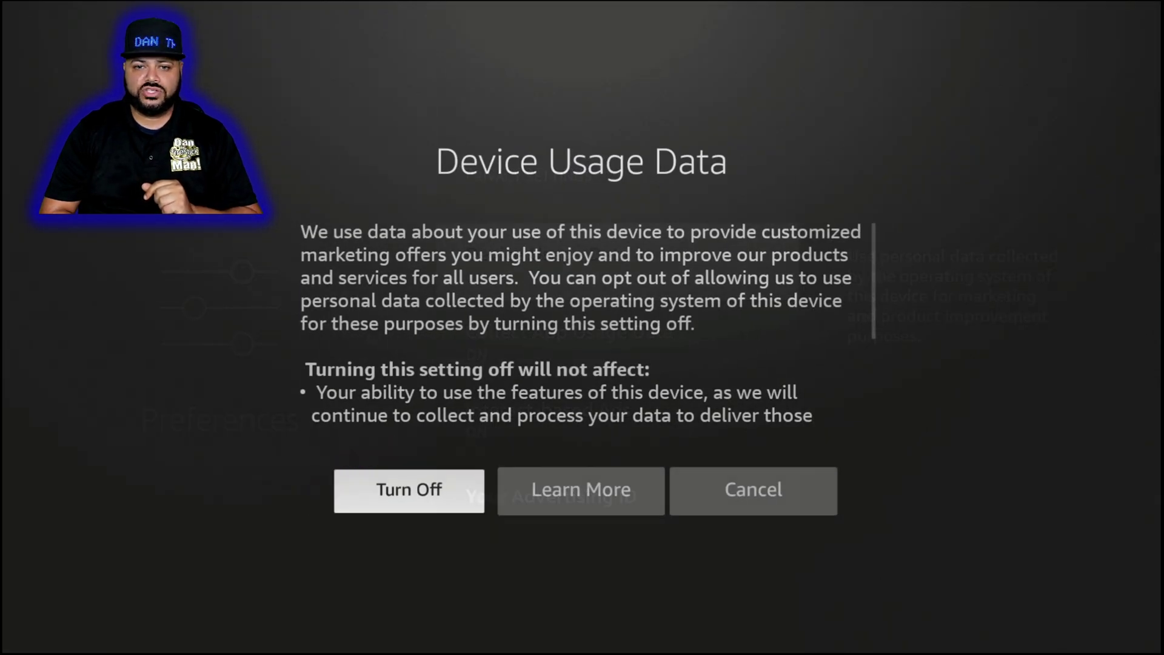
pyautogui.press('Return')
pyautogui.press('Down')
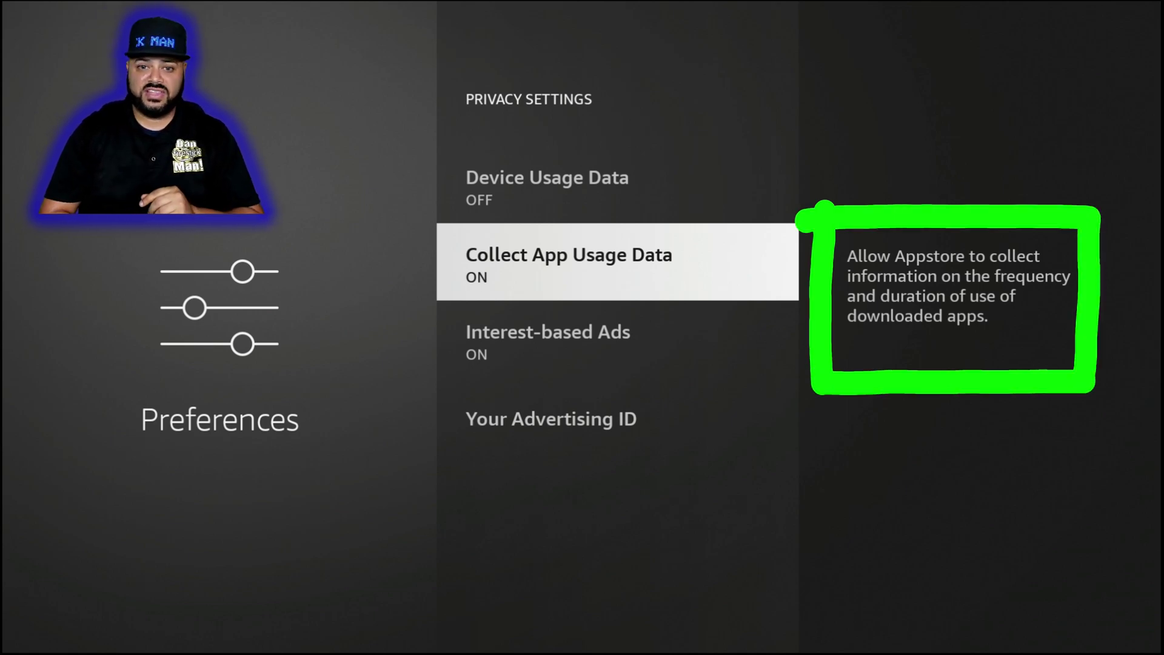
pyautogui.press('Return')
pyautogui.press('Return')
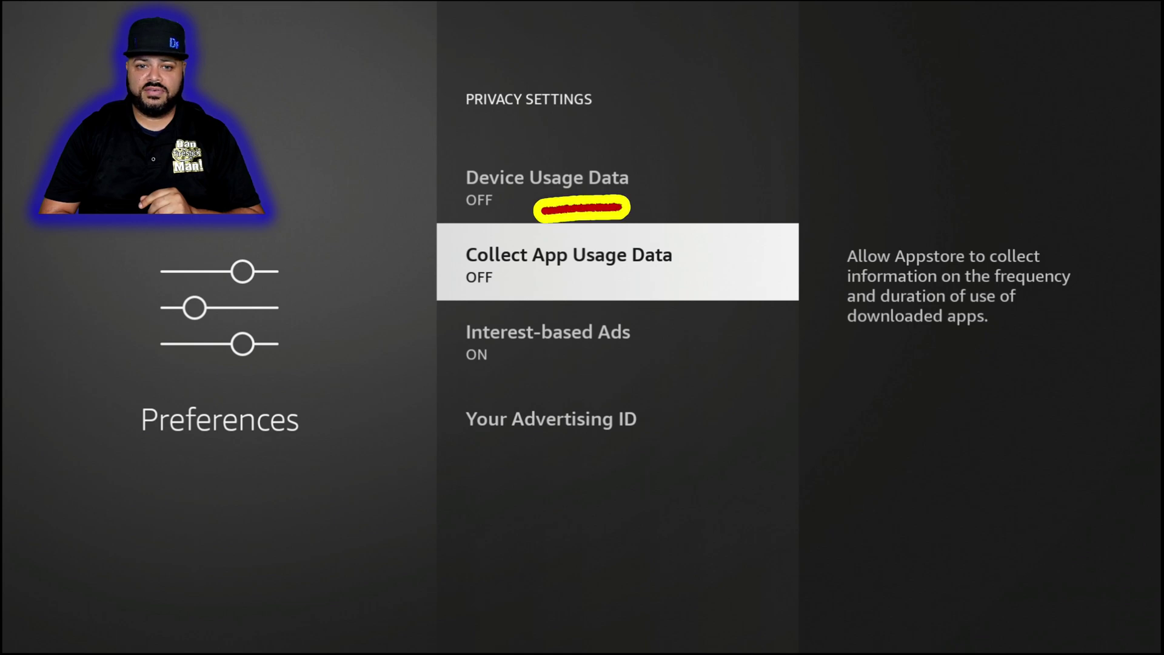
pyautogui.press('Down')
pyautogui.press('Return')
pyautogui.press('Return')
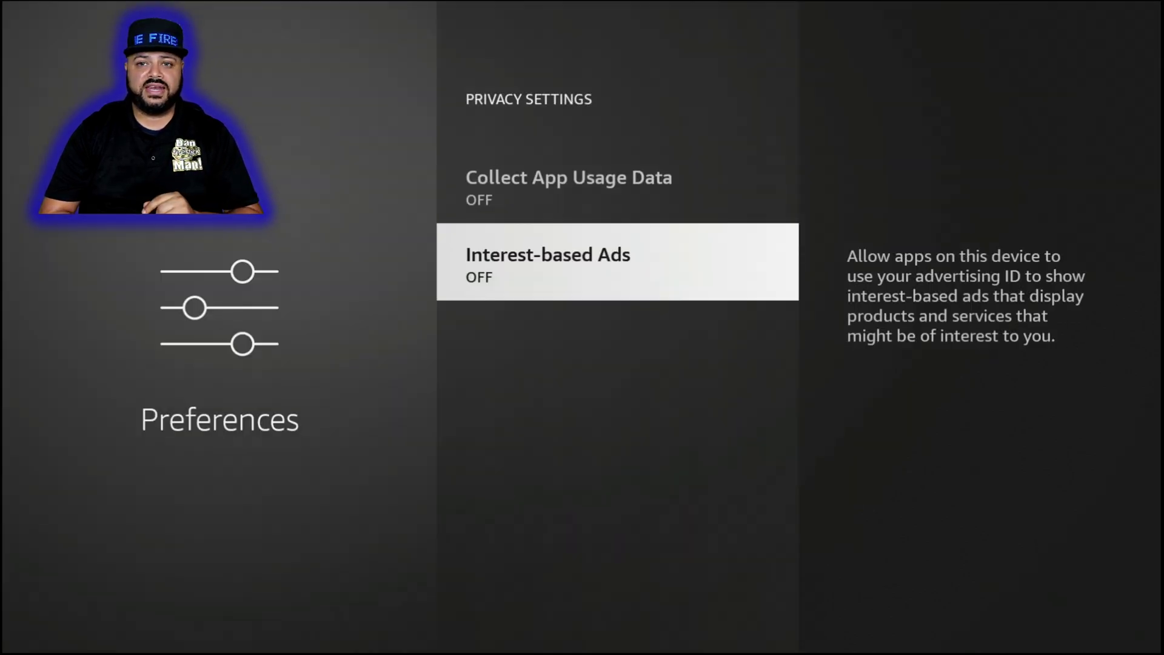
# Check that Data Monitoring is OFF and return to the Preferences list.
pyautogui.press('Escape')
pyautogui.press('Down')
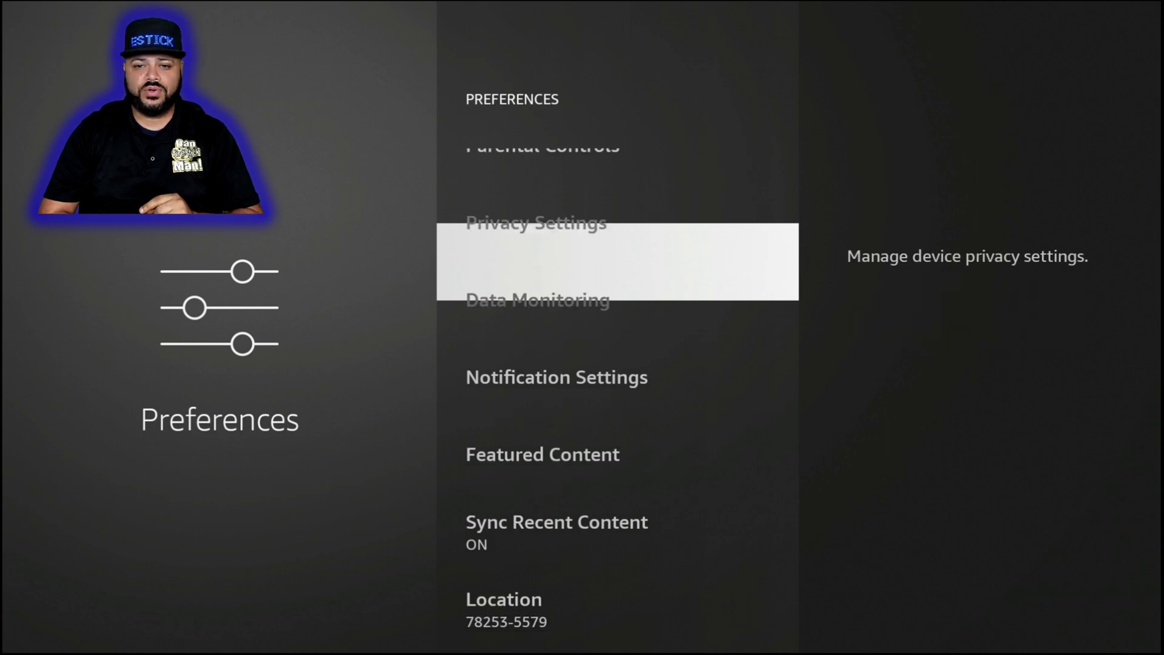
pyautogui.press('Return')
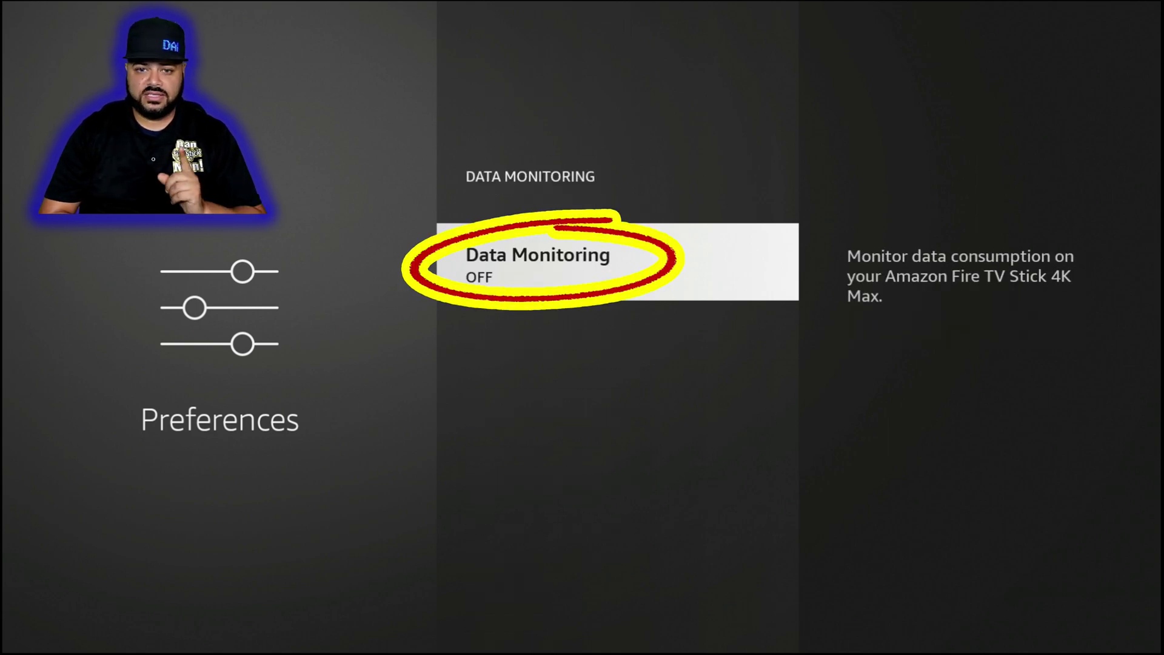
pyautogui.press('Escape')
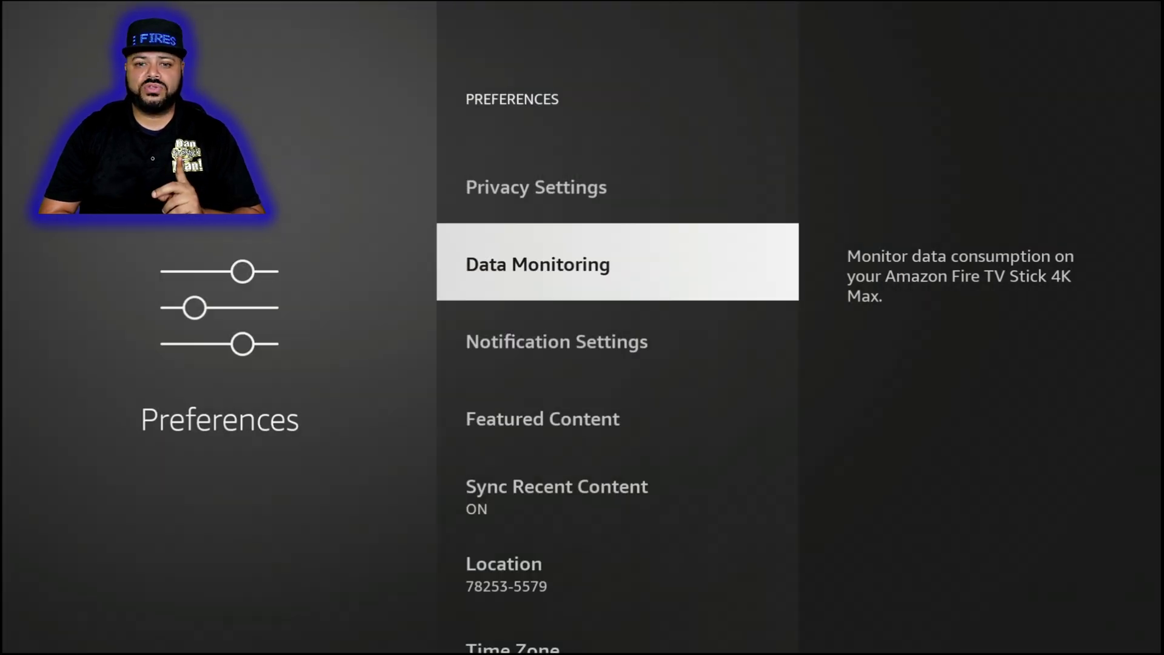
pyautogui.press('Down')
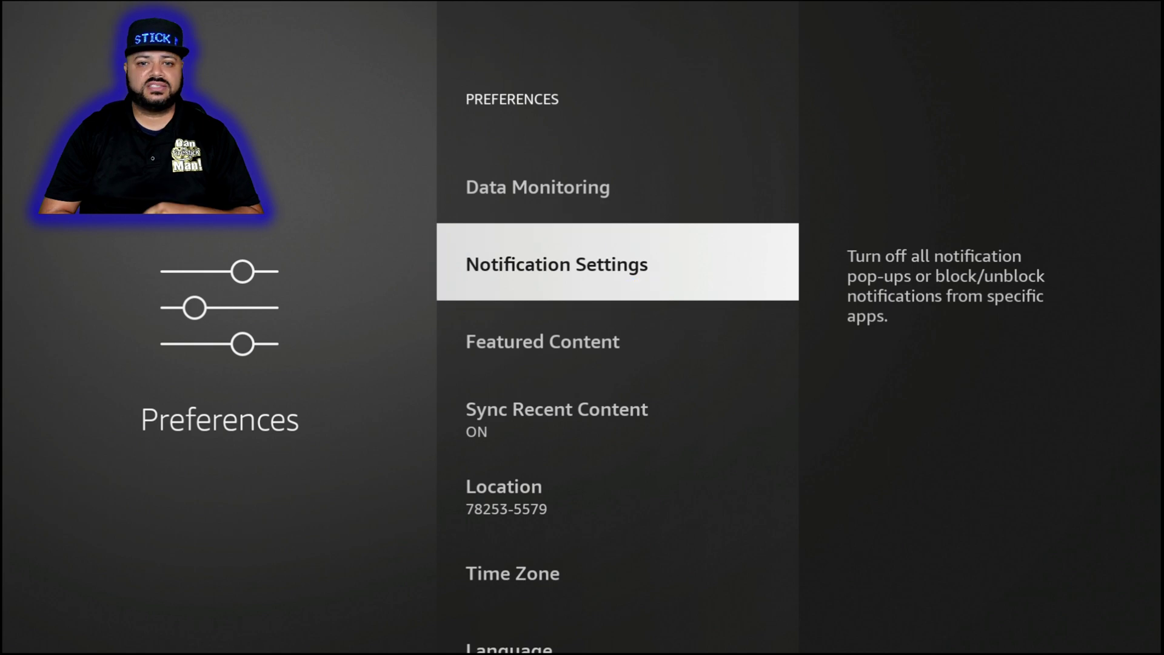
pyautogui.press('Return')
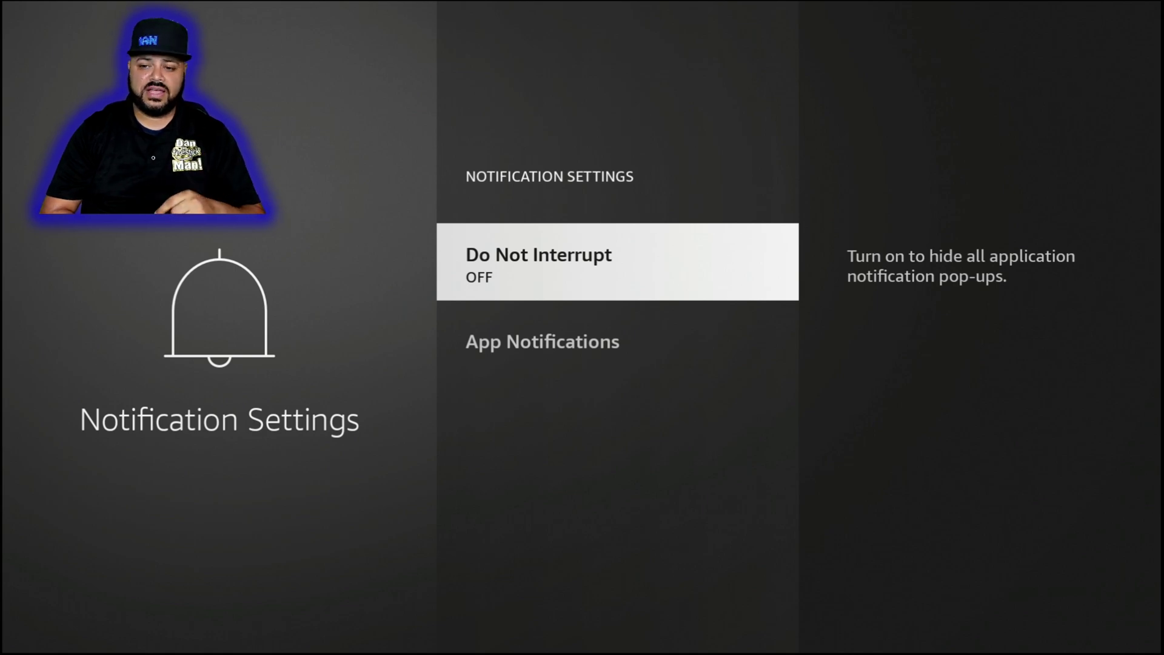
pyautogui.press('Escape')
pyautogui.press('Down')
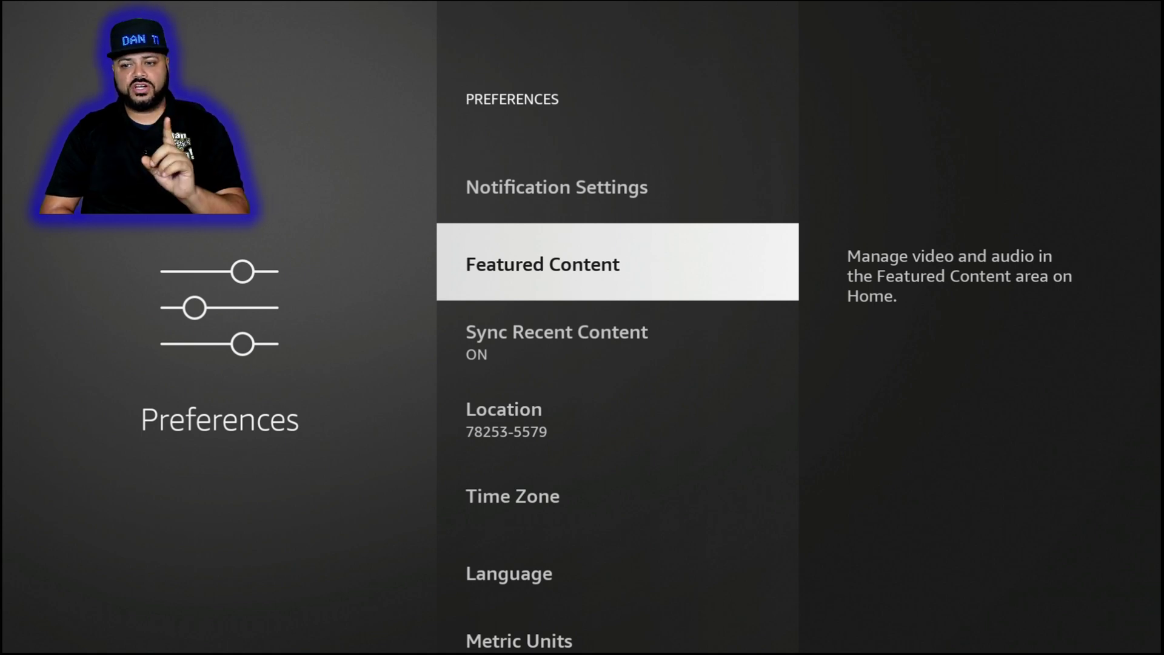
# Check the Featured Content video and audio autoplay settings (both ON), then return Home.
pyautogui.press('Return')
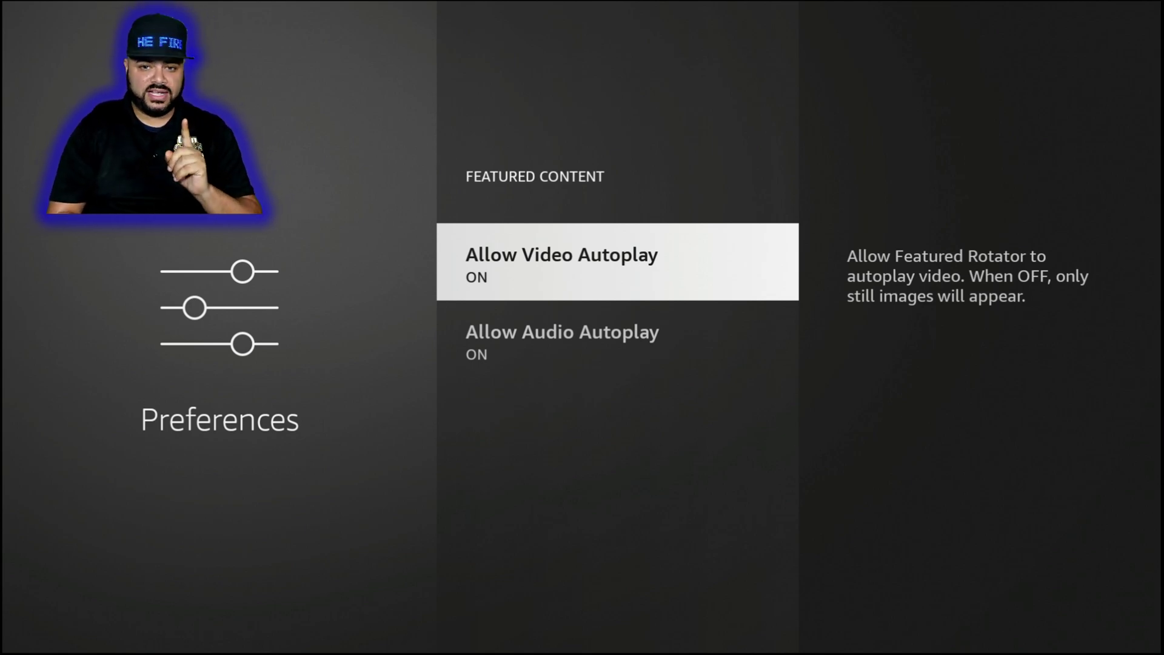
pyautogui.press('Home')
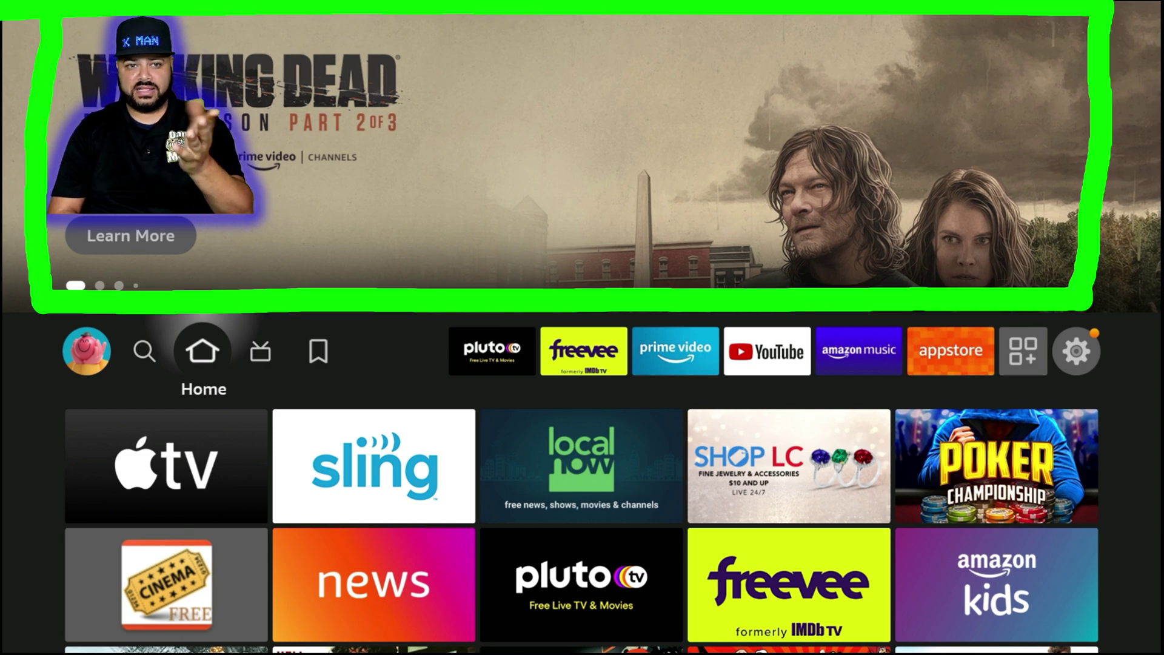
pyautogui.press('Up')
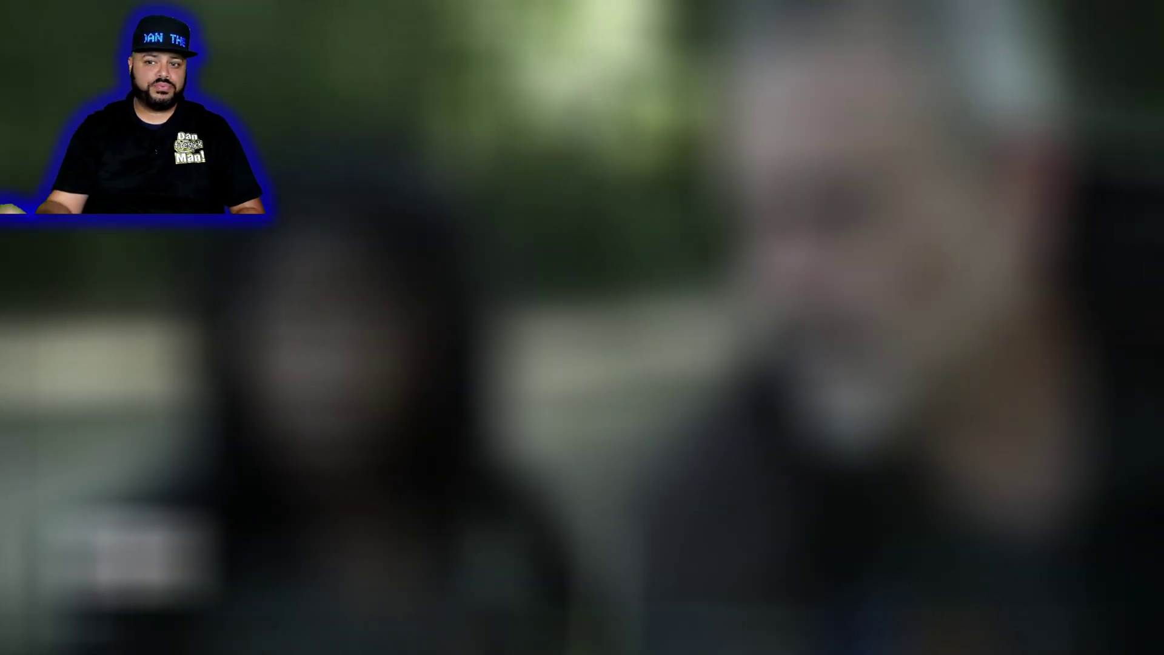
pyautogui.press('Down')
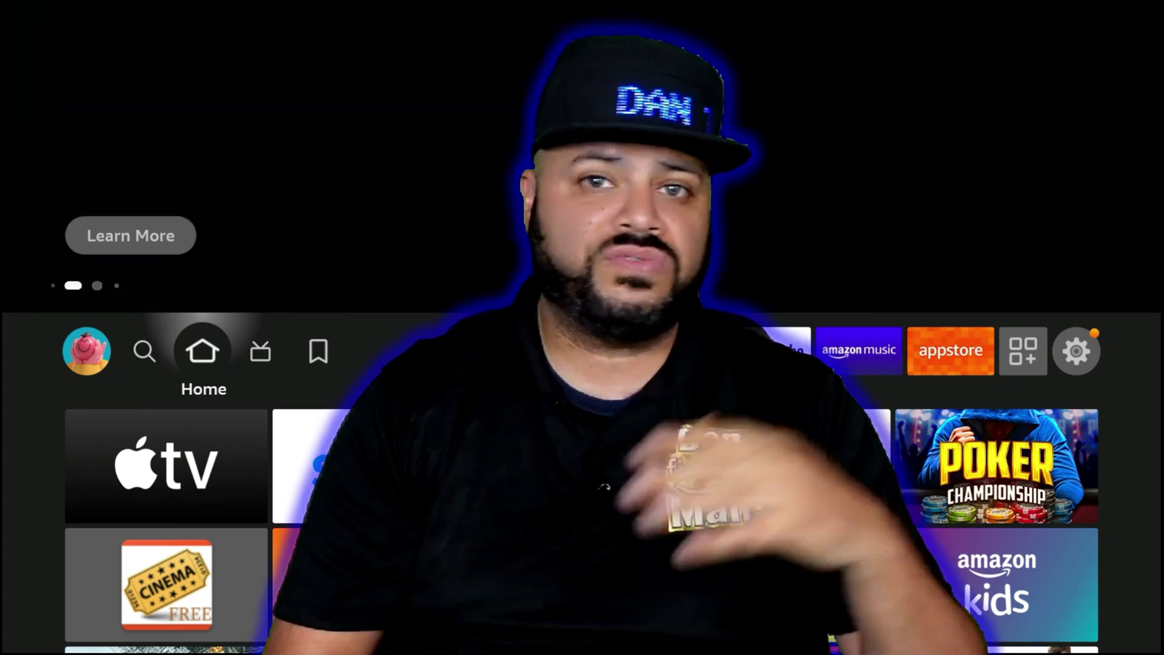
pyautogui.press('Right')
pyautogui.press('Right')
pyautogui.press('Right')
pyautogui.press('Right')
pyautogui.press('Right')
pyautogui.press('Right')
pyautogui.press('Right')
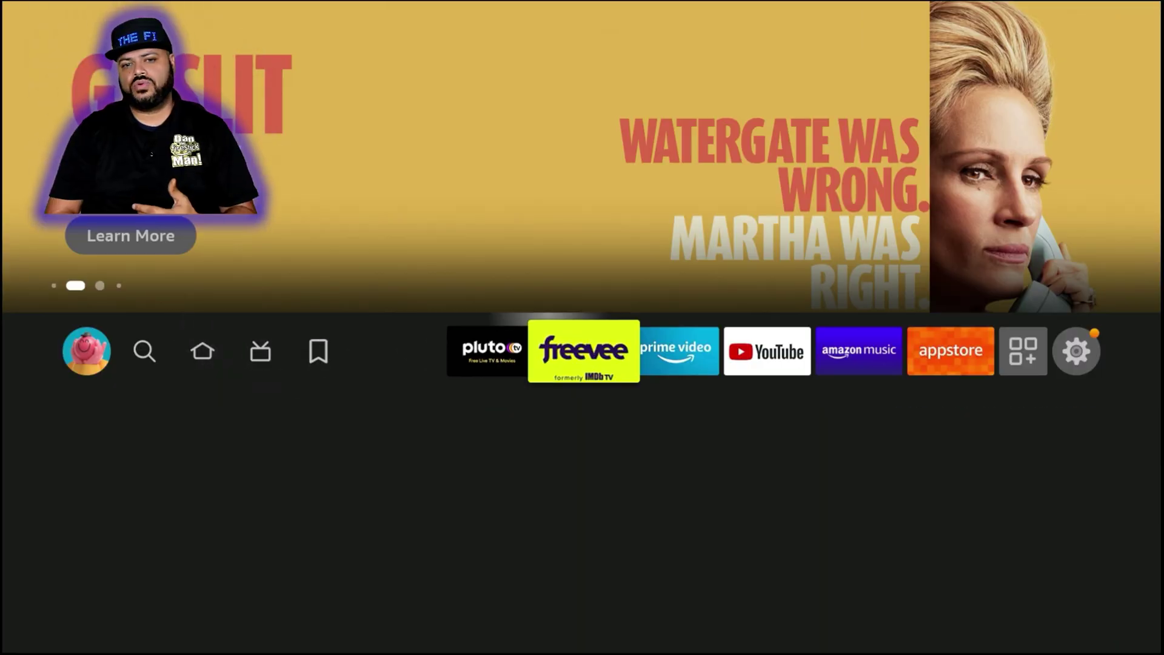
# Under Settings > Preferences > Featured Content, set Allow Video Autoplay and Allow Audio Autoplay OFF.
pyautogui.press('Right')
pyautogui.press('Right')
pyautogui.press('Right')
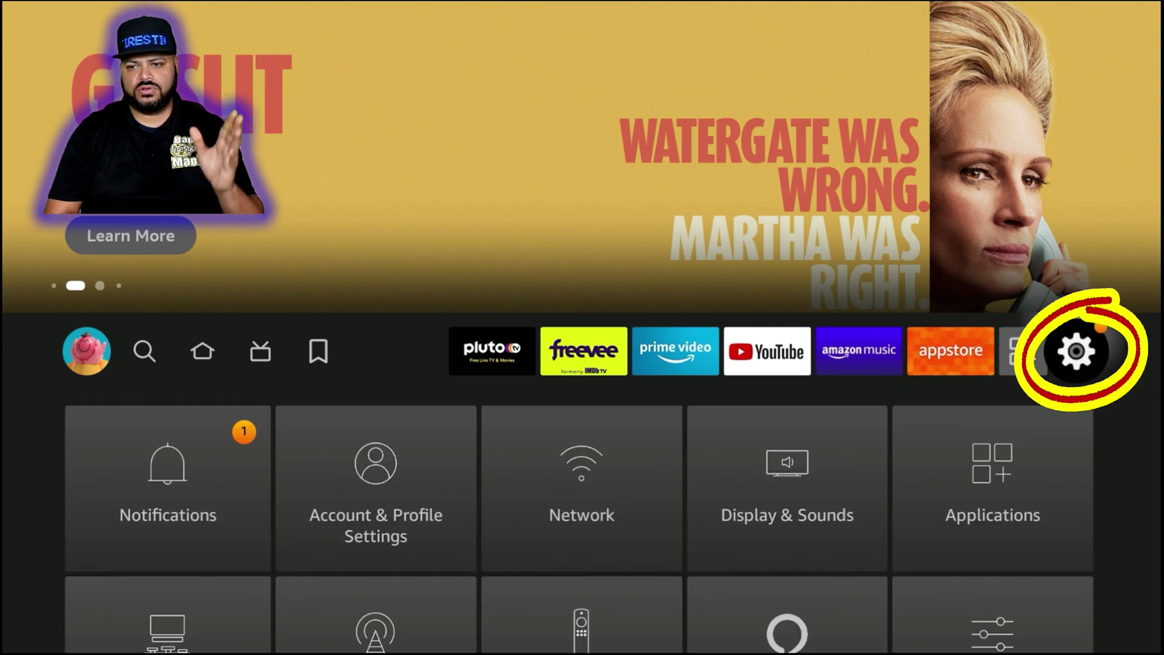
pyautogui.press('Down')
pyautogui.press('Right')
pyautogui.press('Right')
pyautogui.press('Right')
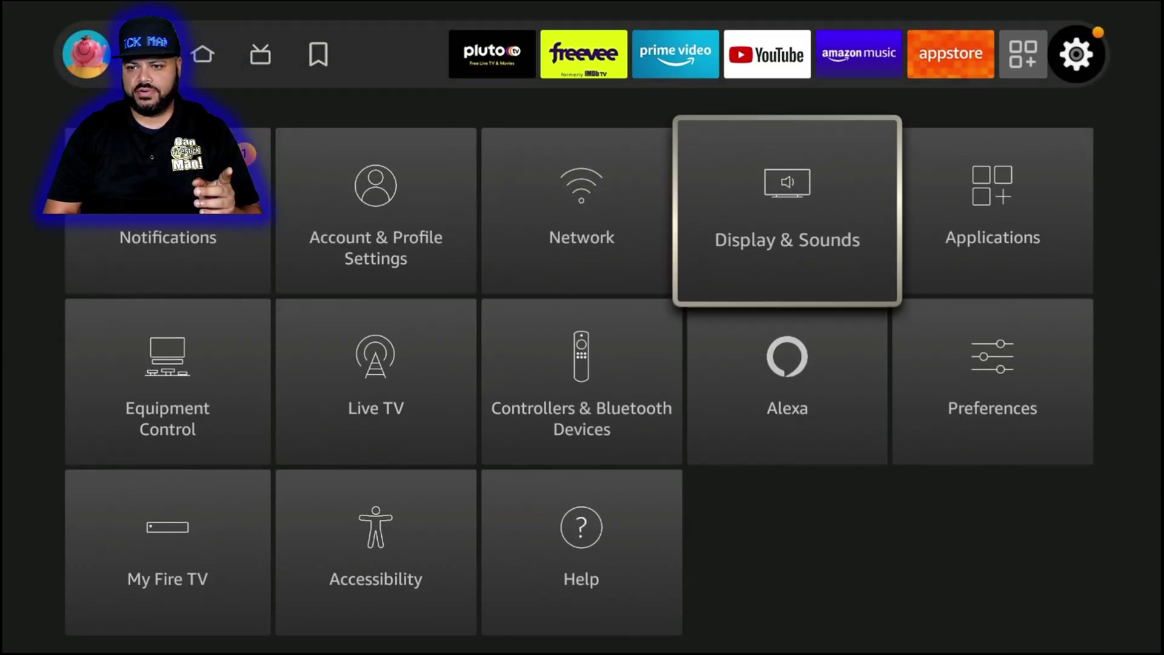
pyautogui.press('Right')
pyautogui.press('Down')
pyautogui.press('Return')
pyautogui.press('Down')
pyautogui.press('Down')
pyautogui.press('Down')
pyautogui.press('Down')
pyautogui.press('Return')
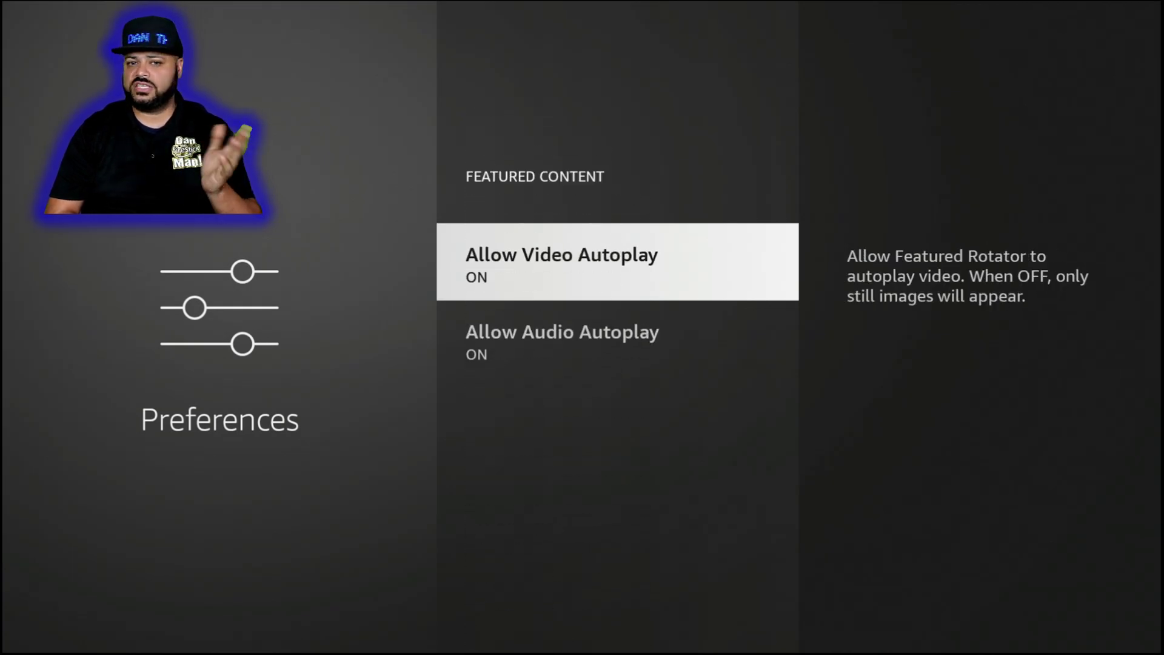
pyautogui.press('Return')
pyautogui.press('Down')
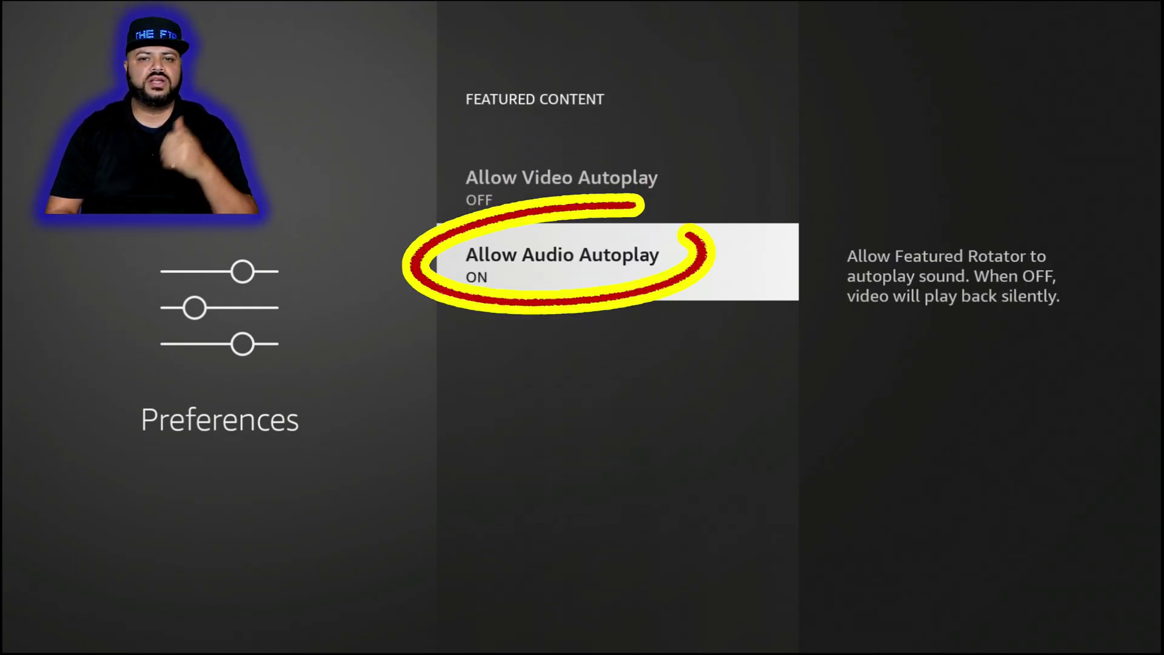
pyautogui.press('Return')
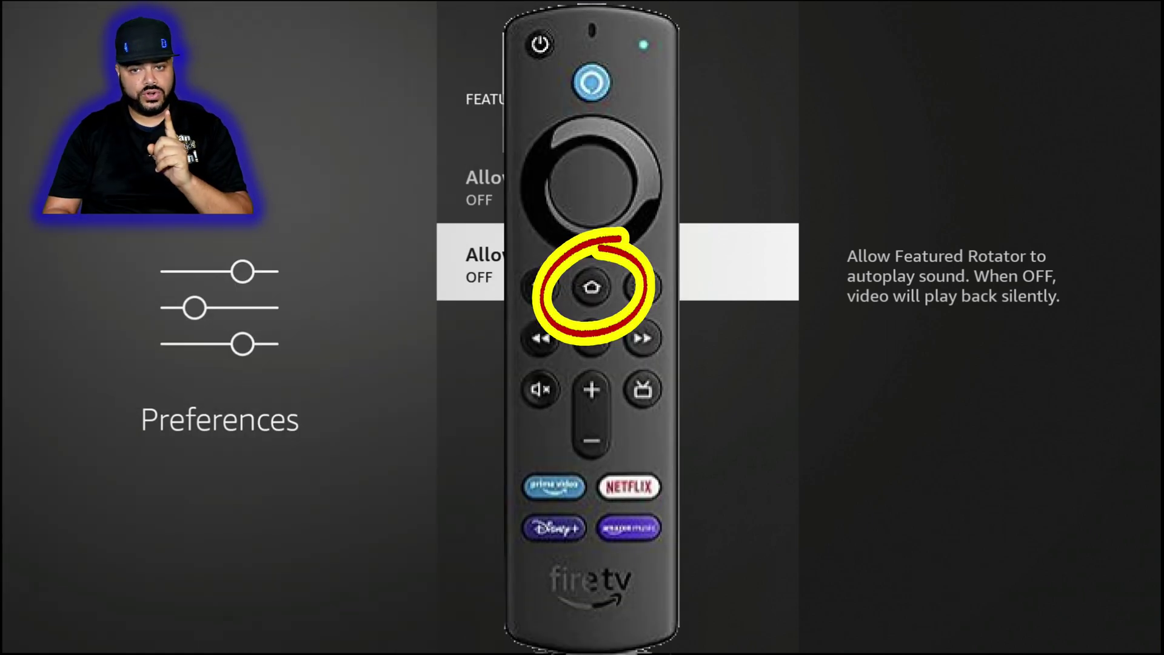
# Return to the Home screen and head along the top row toward Settings.
pyautogui.press('Home')
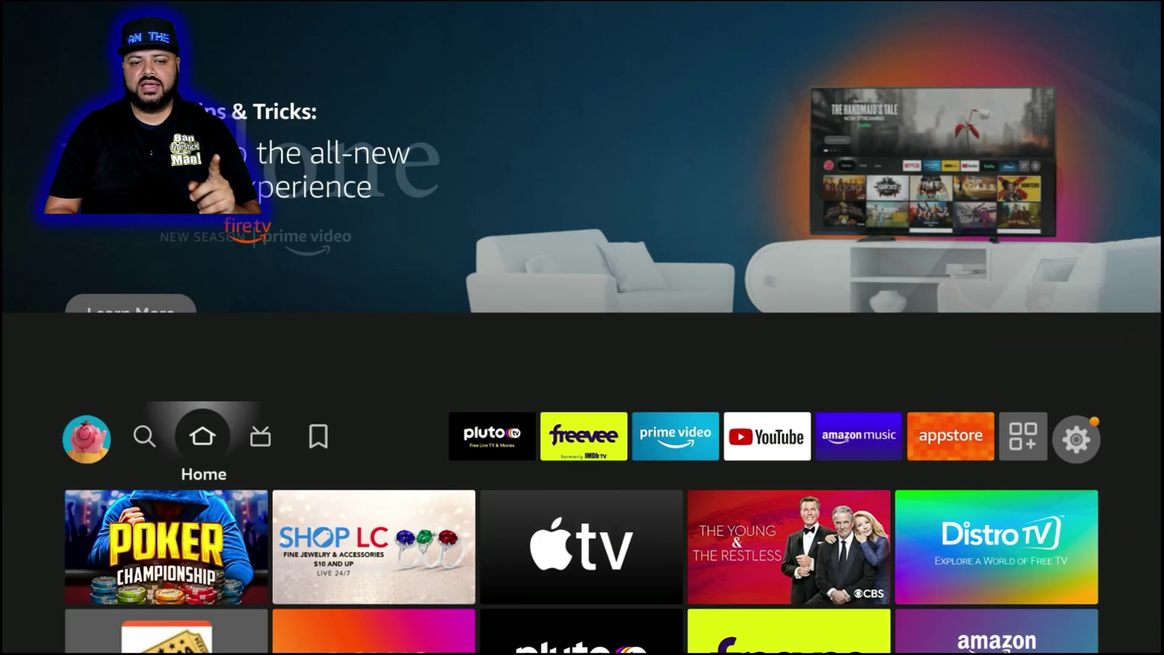
pyautogui.press('Right')
pyautogui.press('Right')
pyautogui.press('Right')
pyautogui.press('Right')
pyautogui.press('Right')
pyautogui.press('Right')
pyautogui.press('Right')
pyautogui.press('Right')
pyautogui.press('Right')
pyautogui.press('Right')
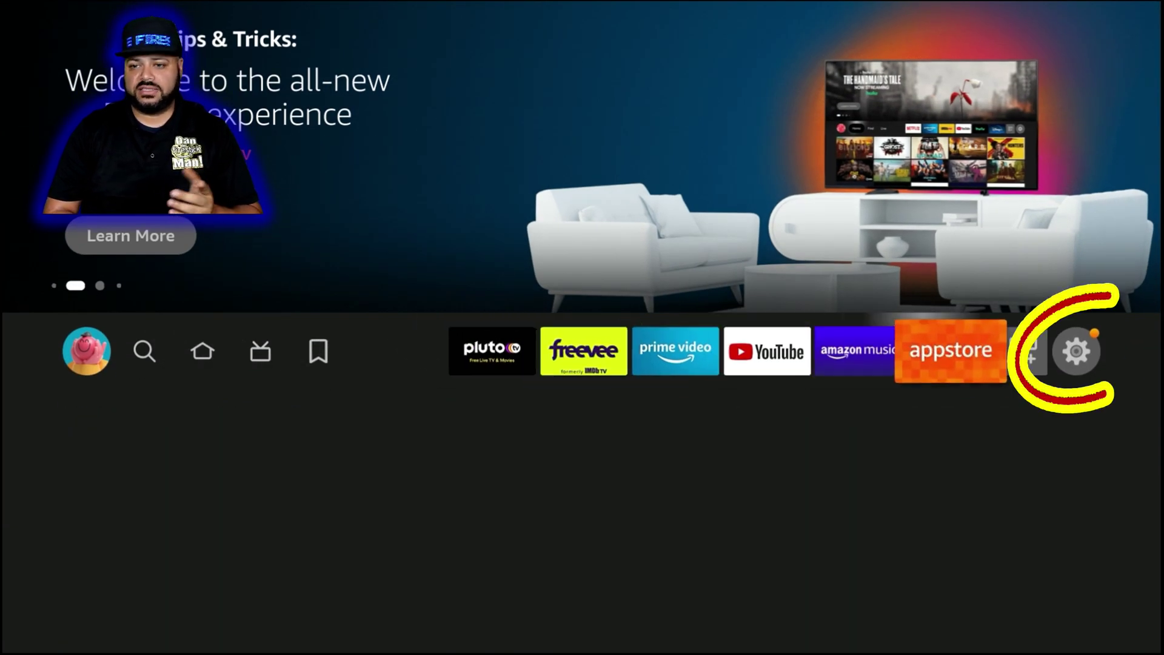
# Run Check for Updates under My Fire TV > About, confirming Fire OS 7.2.7.9 is current.
pyautogui.press('Down')
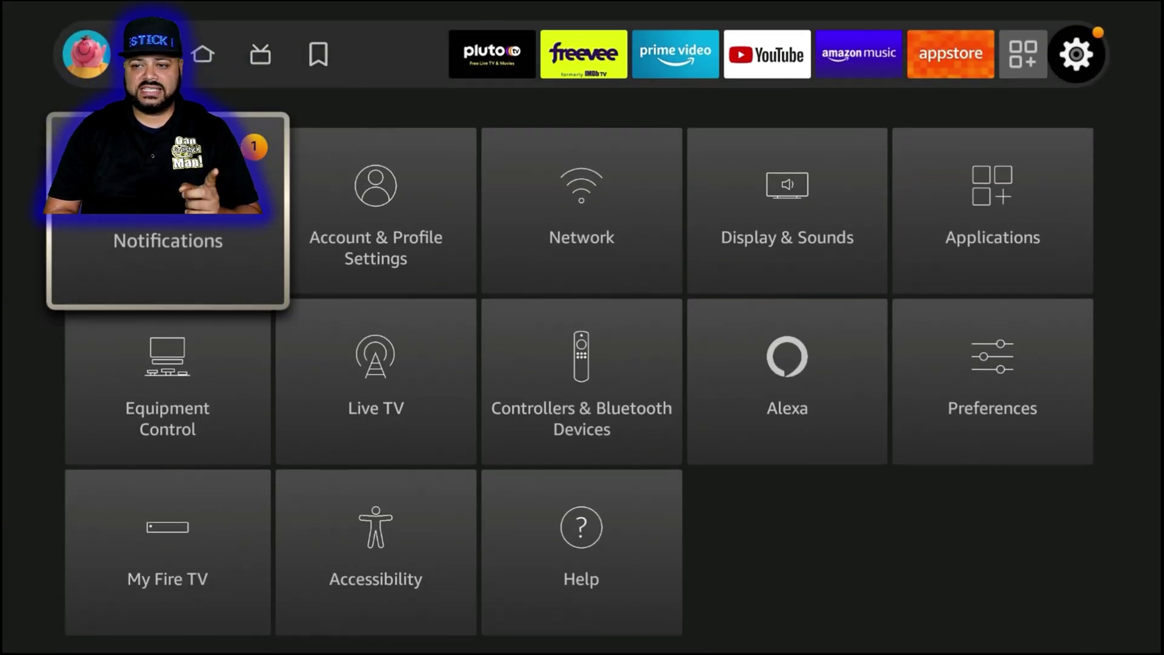
pyautogui.press('Down')
pyautogui.press('Down')
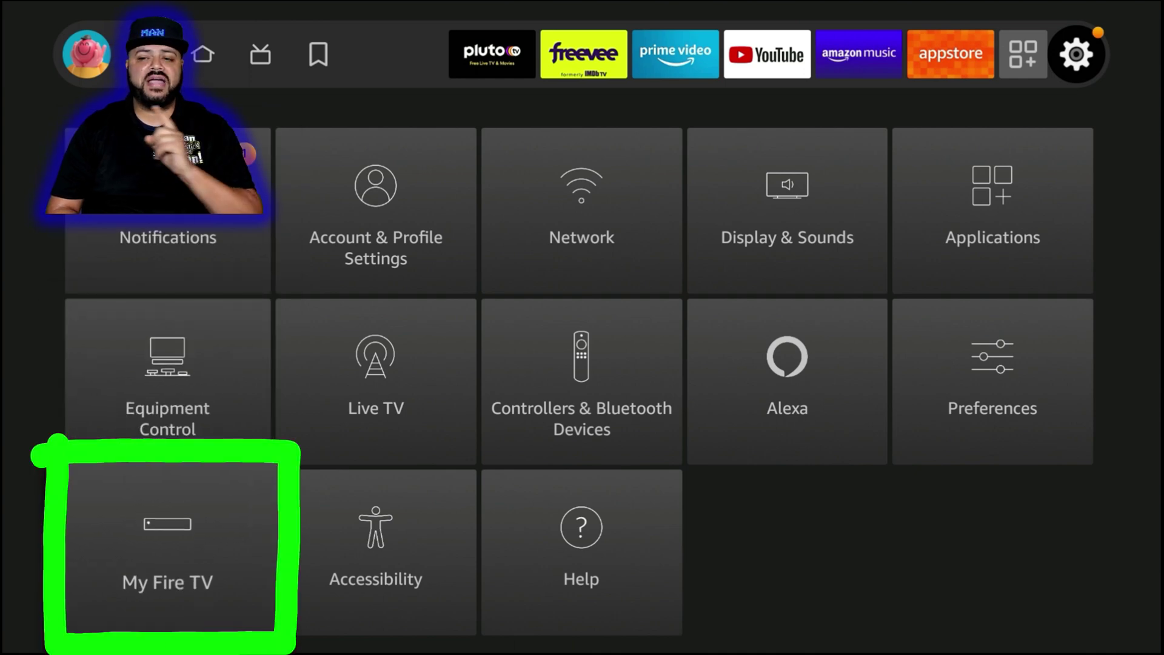
pyautogui.press('Return')
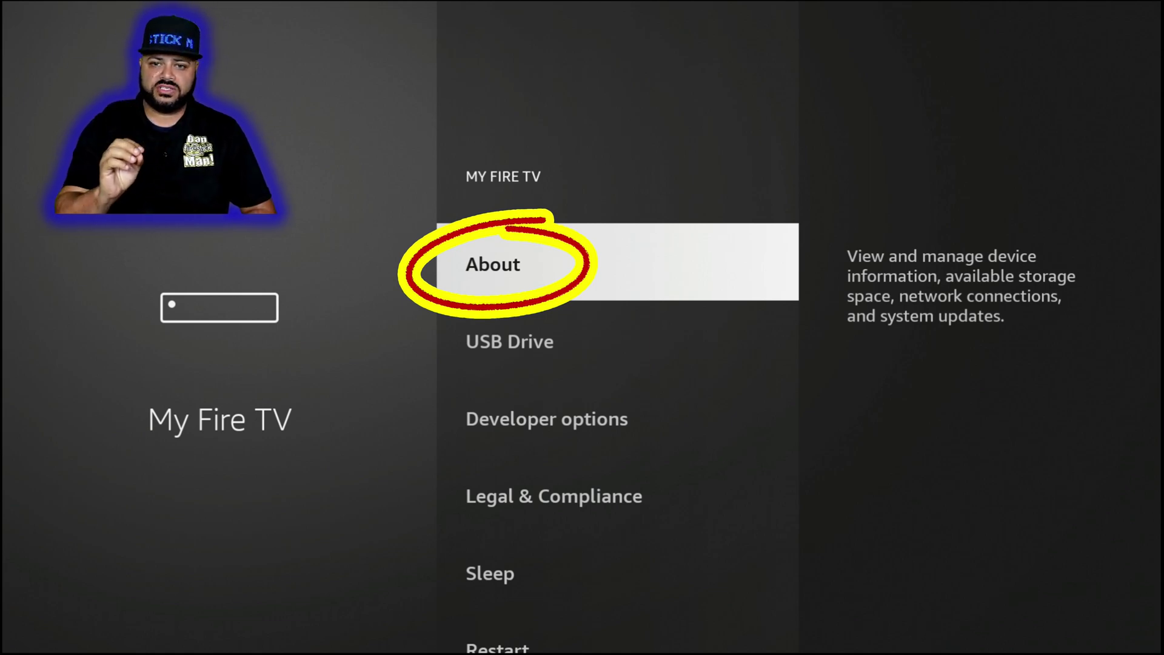
pyautogui.press('Return')
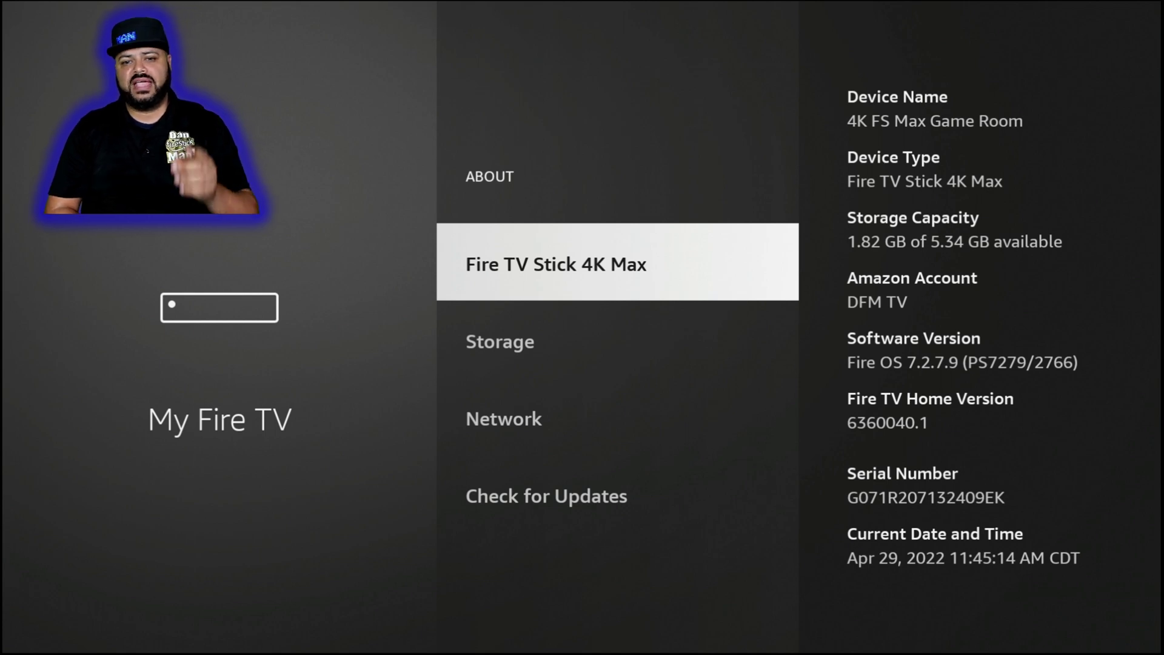
pyautogui.press('Down')
pyautogui.press('Down')
pyautogui.press('Down')
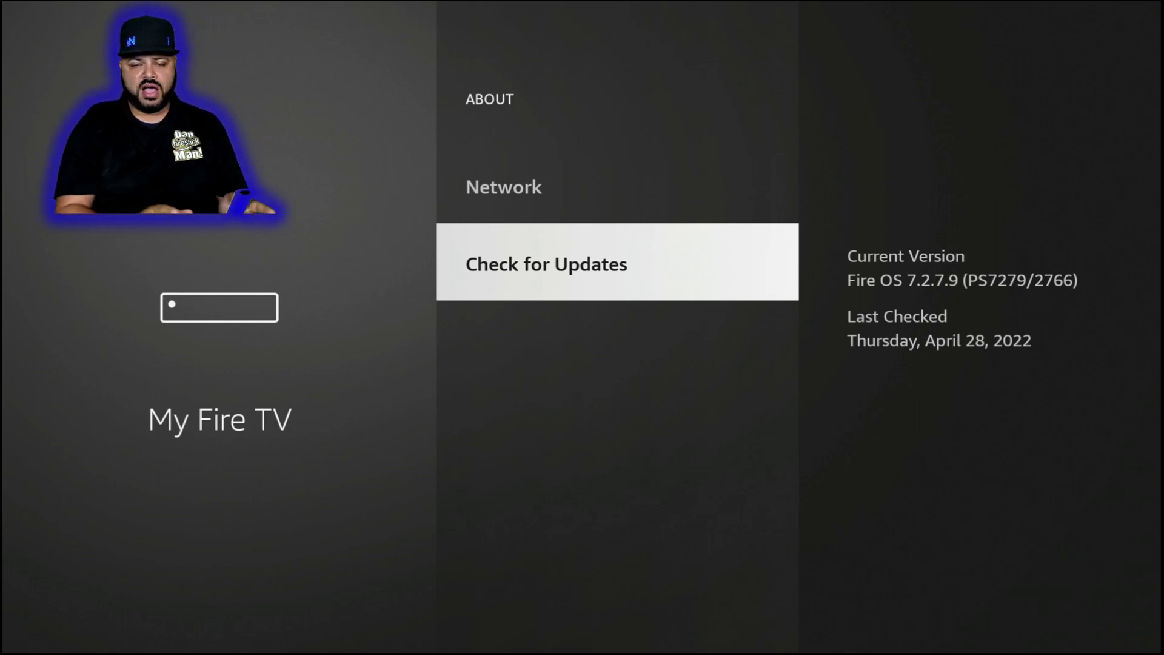
pyautogui.press('Return')
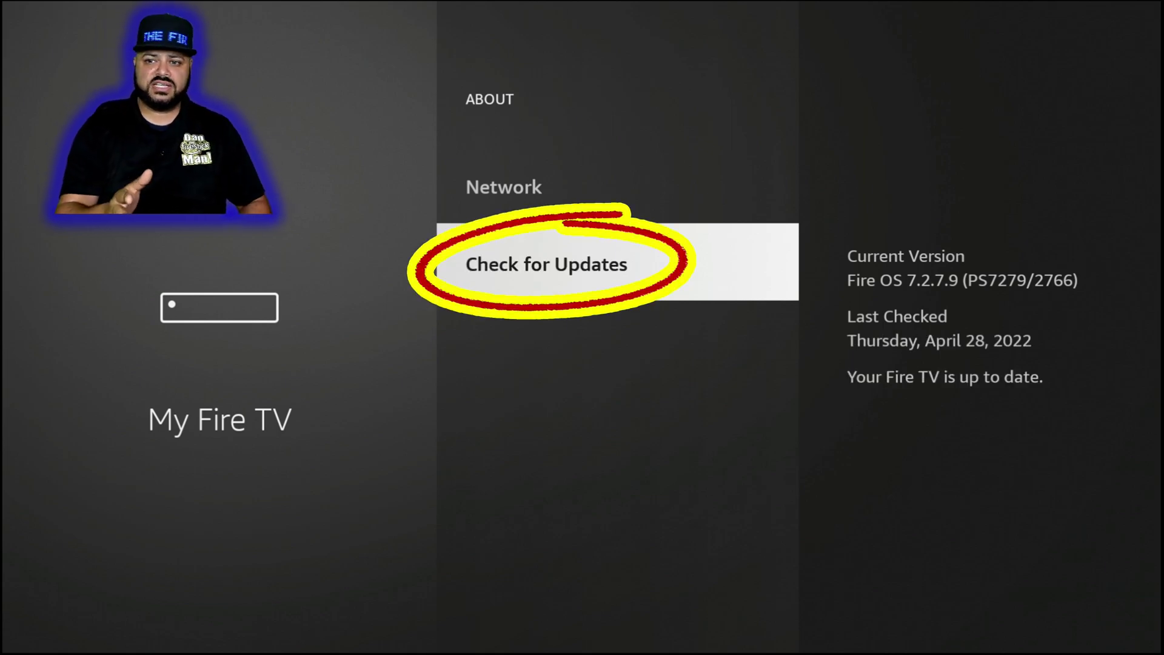